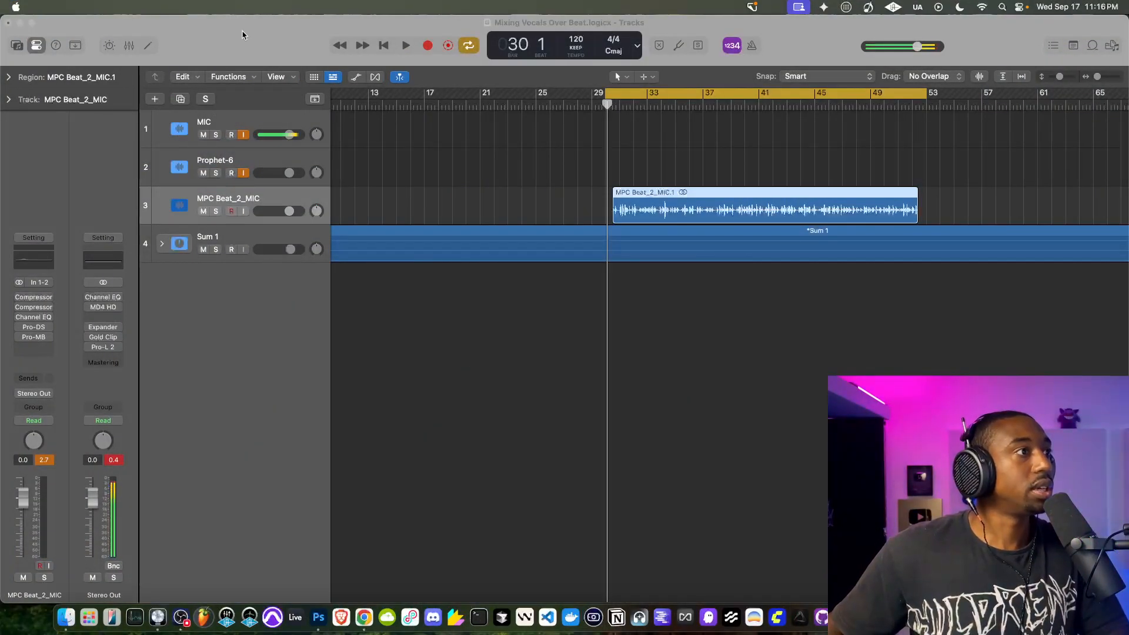
- Play back the mix with the MIC track's input monitoring off and reset the Sum 1 track's volume to 0.0 dB
left_click(632, 148)
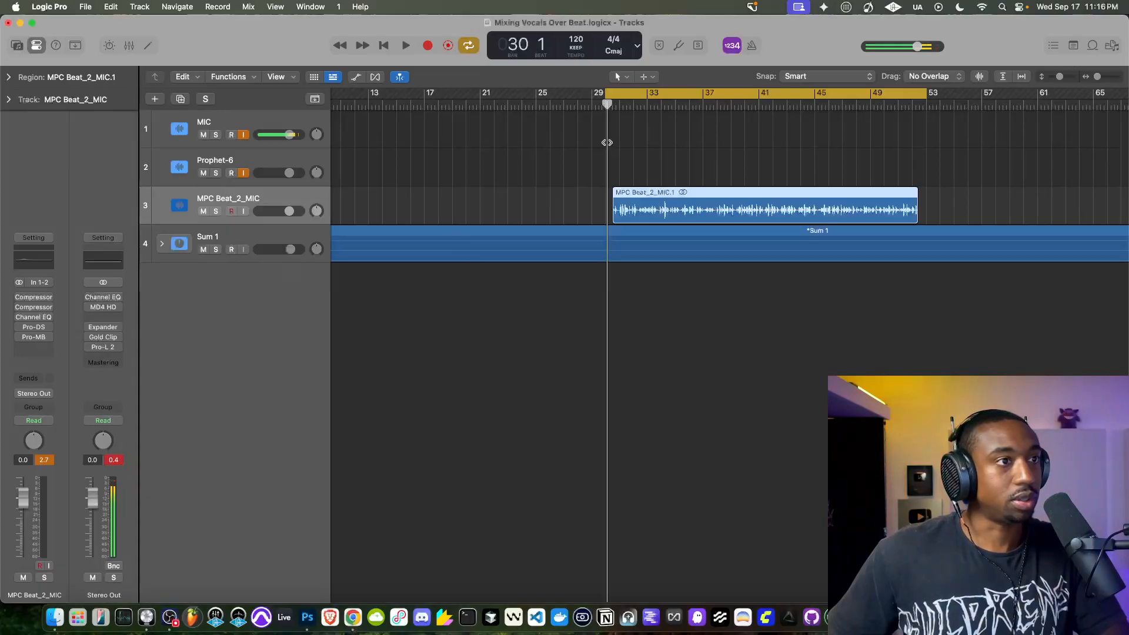
key("space")
left_click(243, 135)
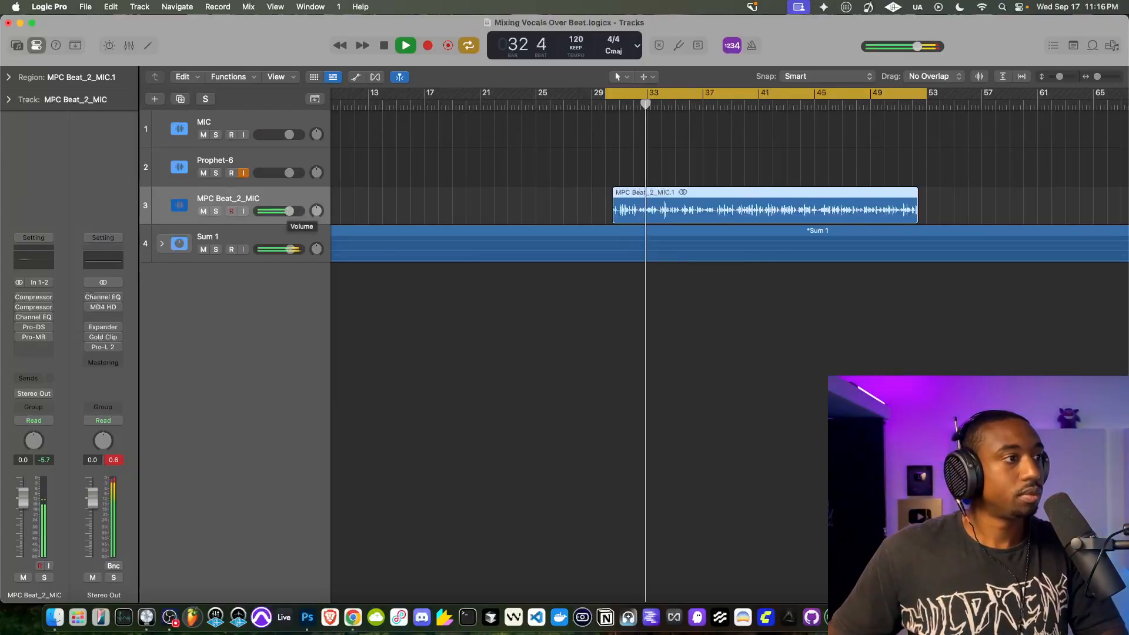
left_click(290, 247)
left_click(290, 250, "alt")
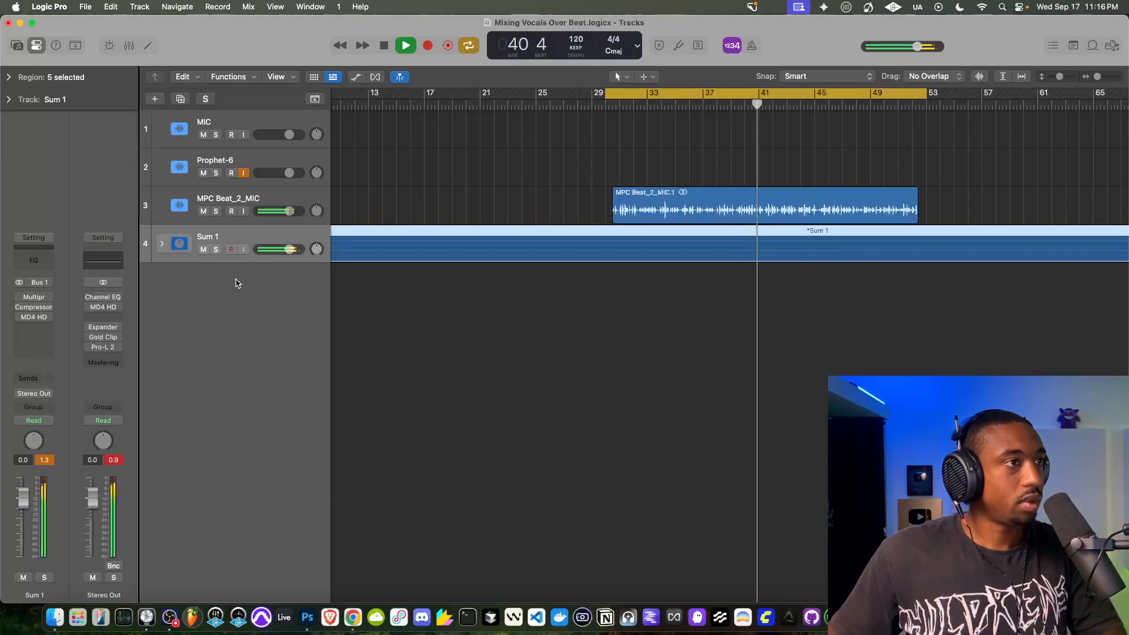
key("space")
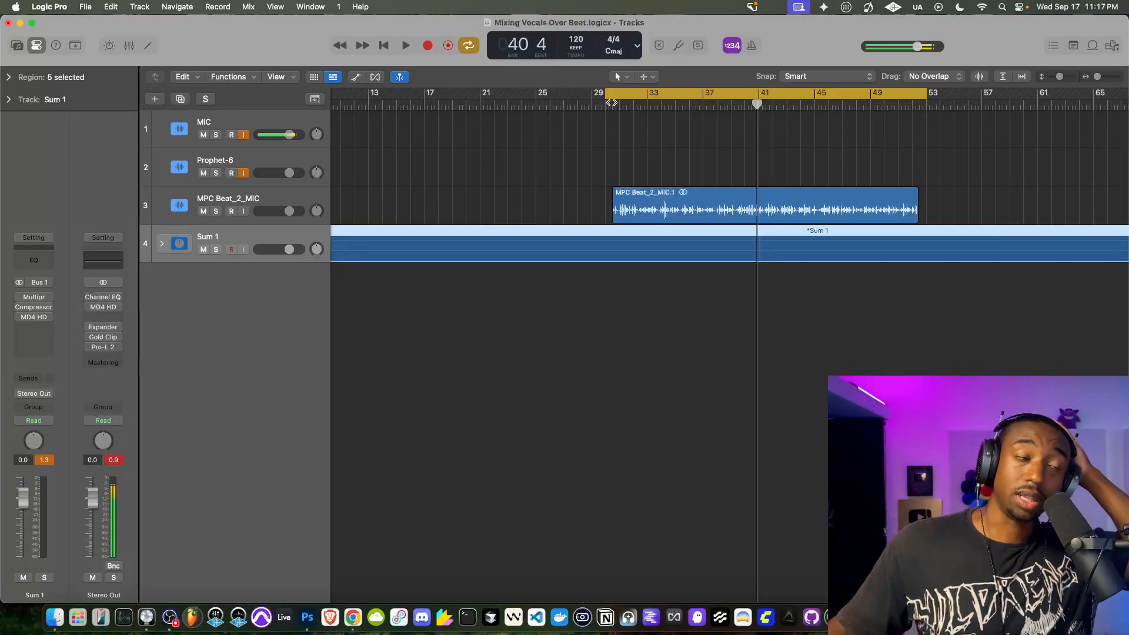
- Move the playhead to the start of the vocal region and look over the subtracks inside the Sum 1 stack
left_click(611, 103)
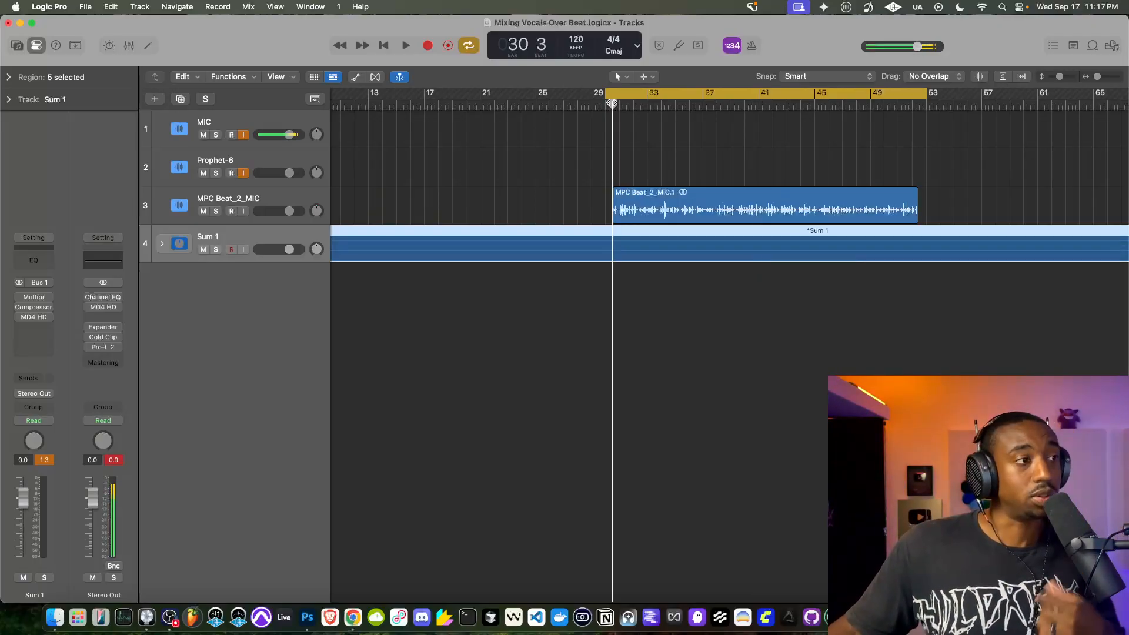
left_click(162, 245)
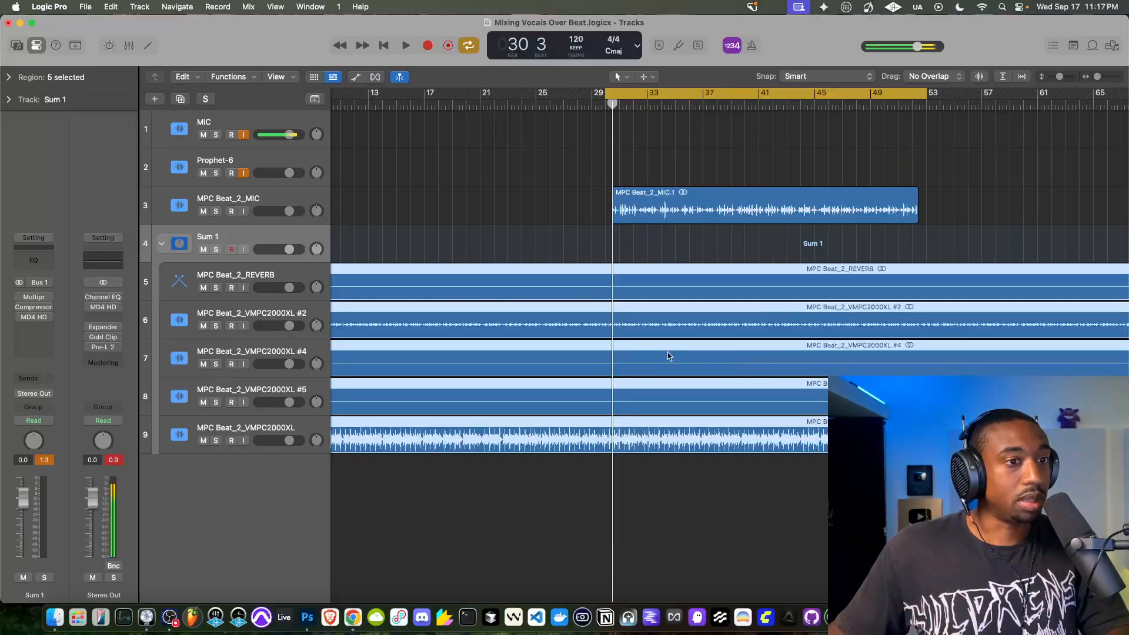
left_click(162, 244)
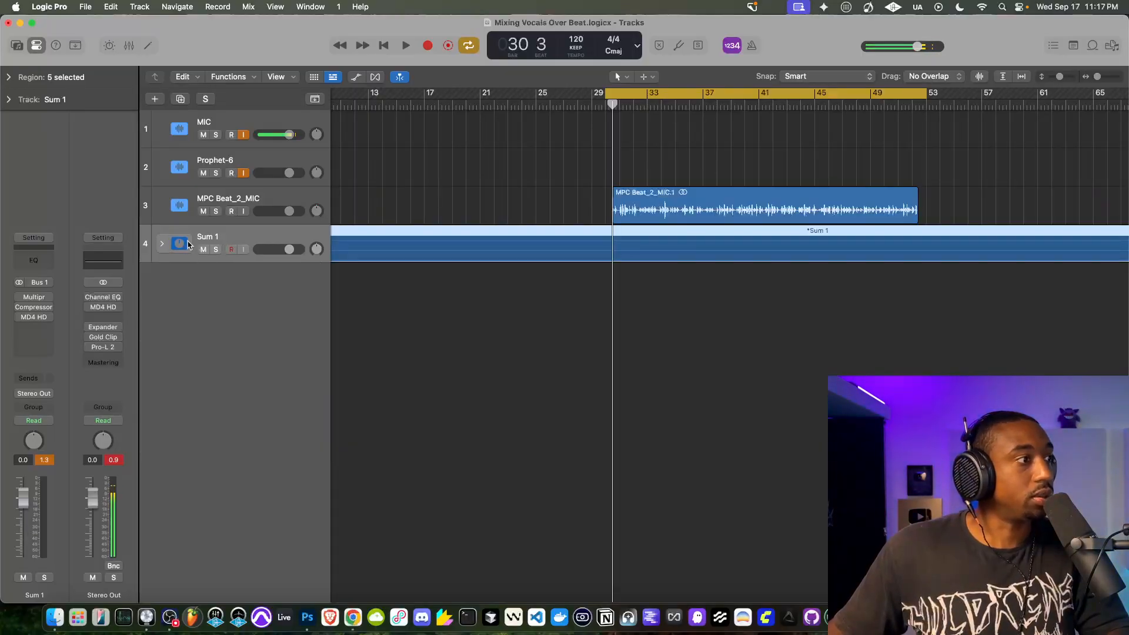
- Enable the Multipressor and the Compressor on the Sum 1 track, leaving the Compressor's settings open
left_click(34, 299)
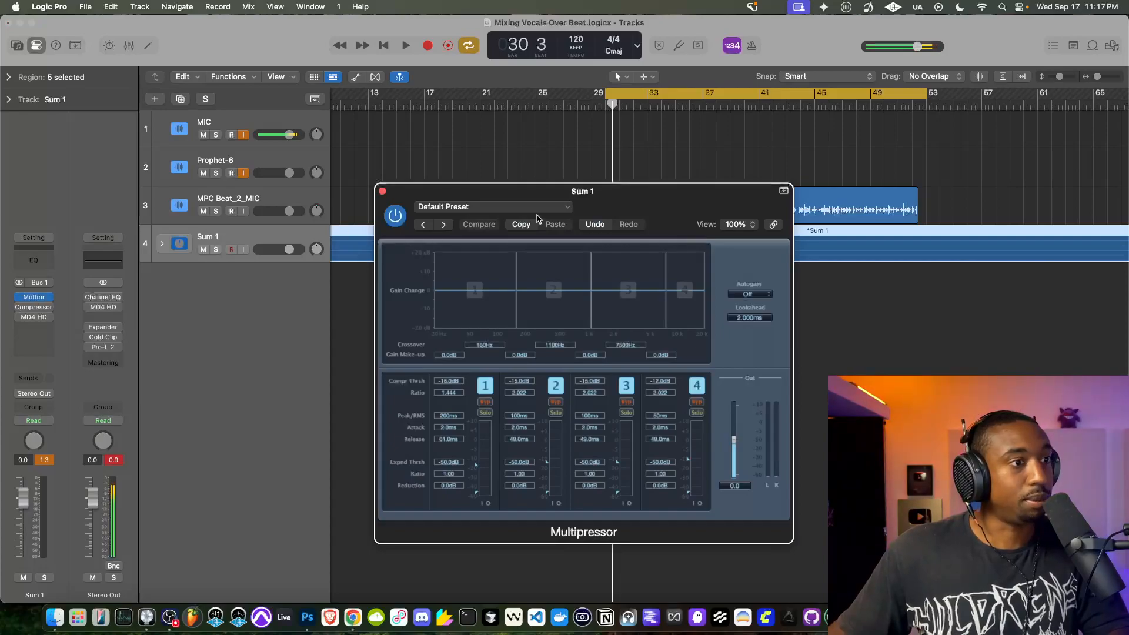
left_click(383, 191)
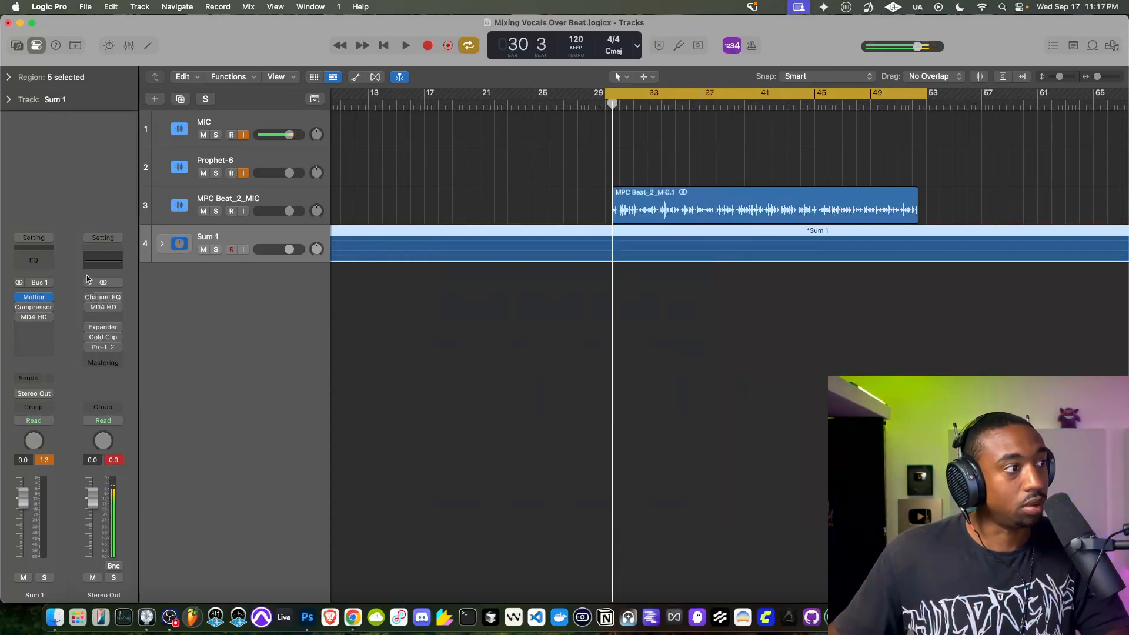
left_click(33, 308)
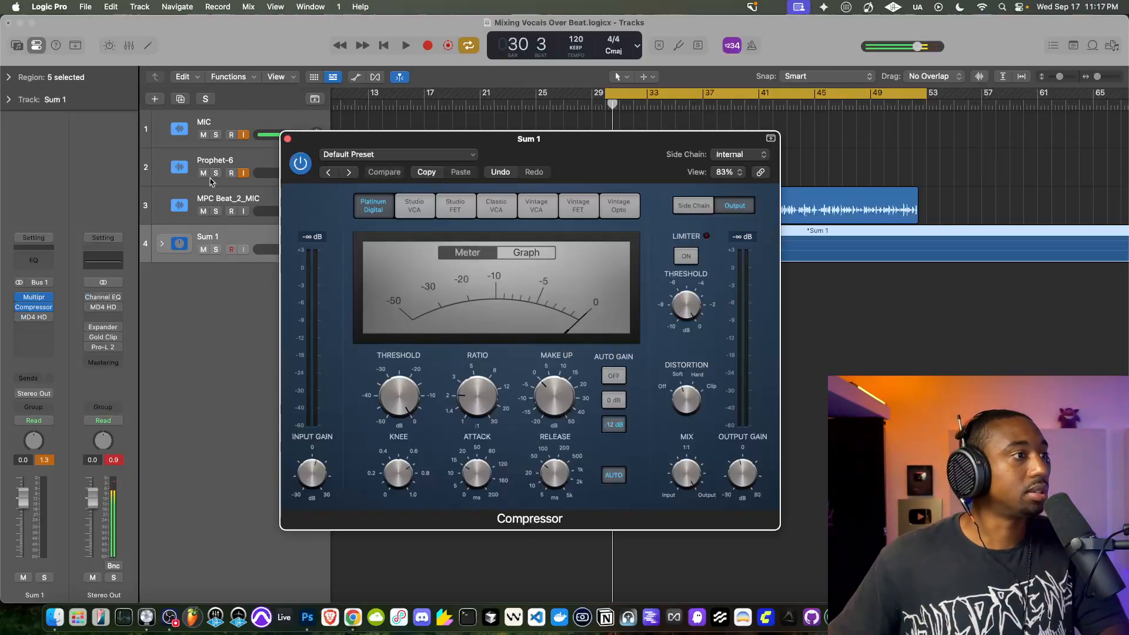
- Mute the MPC Beat_2_MIC track and play the beat, comparing the Sum 1 Compressor bypassed and active
left_click(204, 211)
key("space")
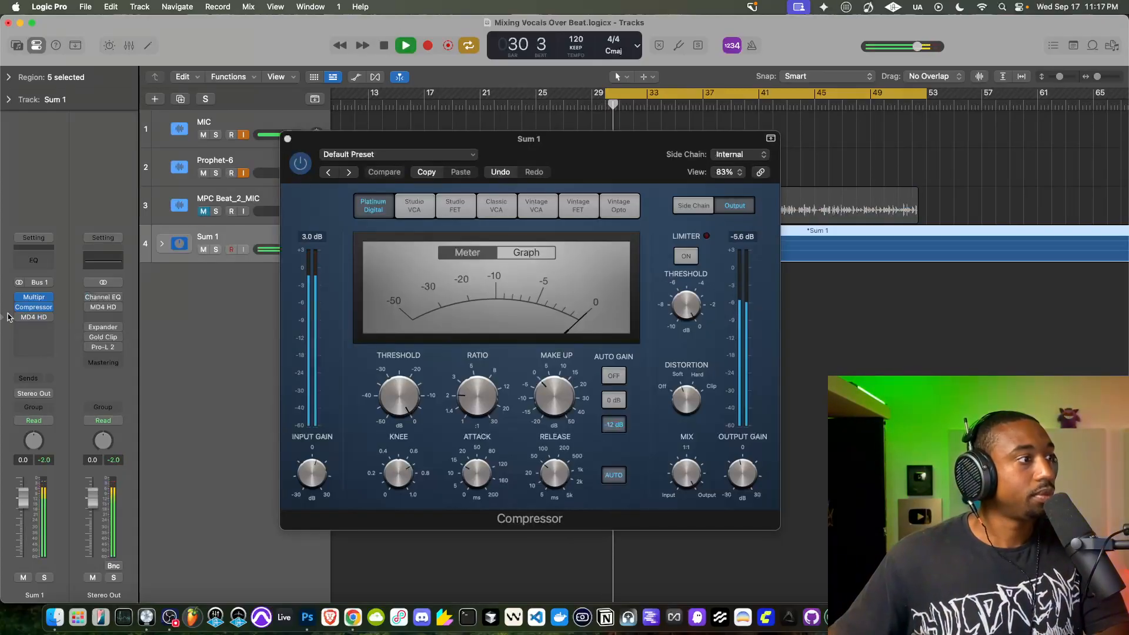
left_click(309, 161)
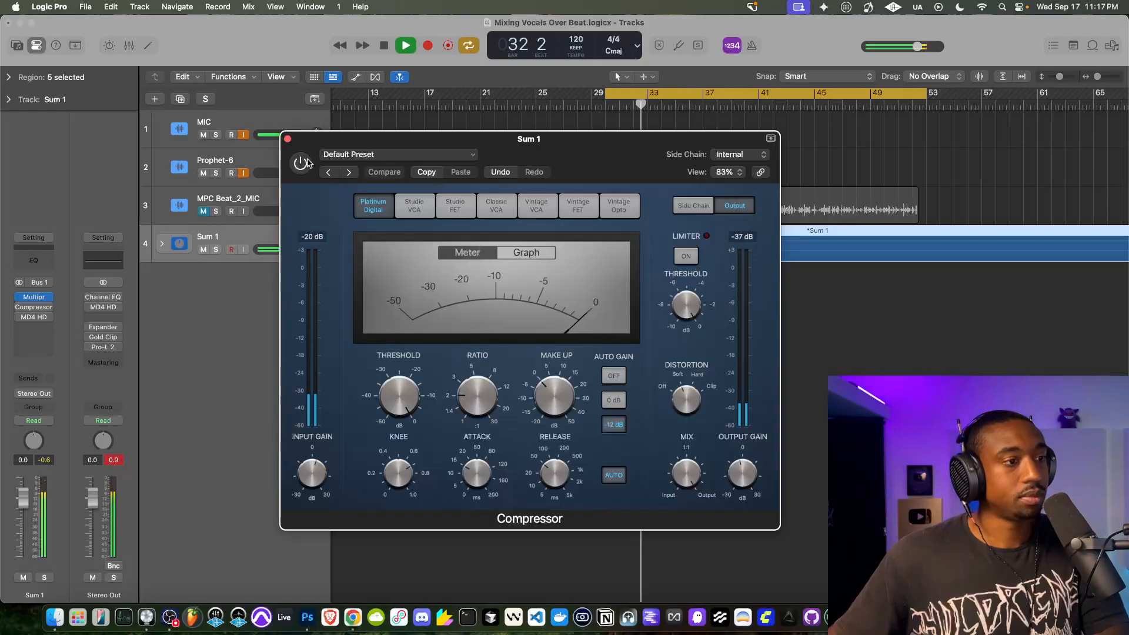
left_click(301, 163)
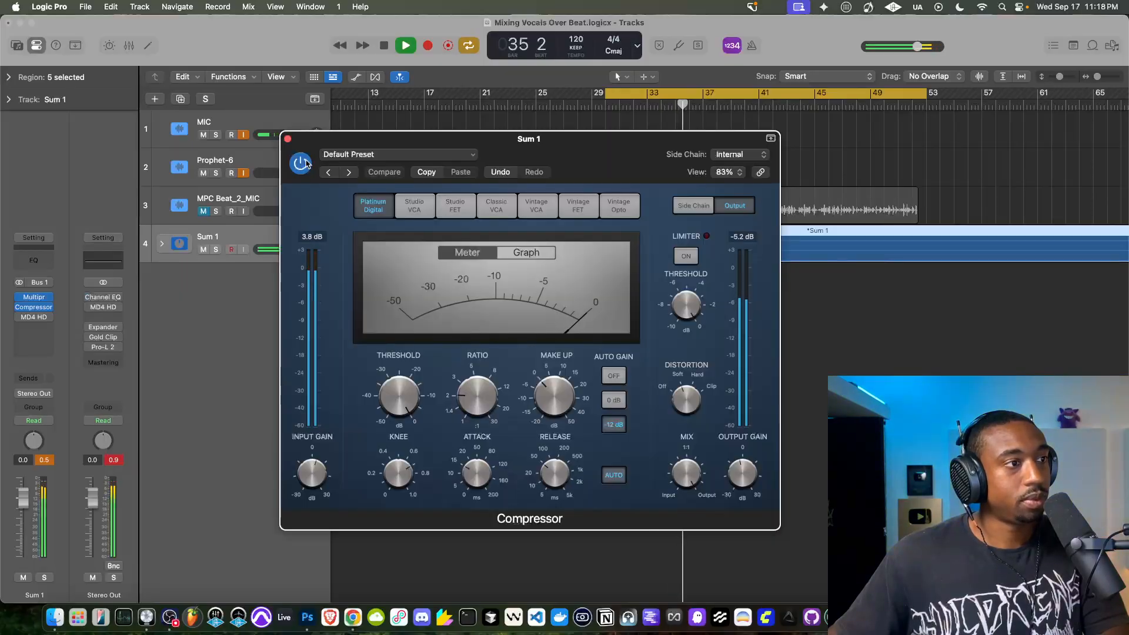
key("space")
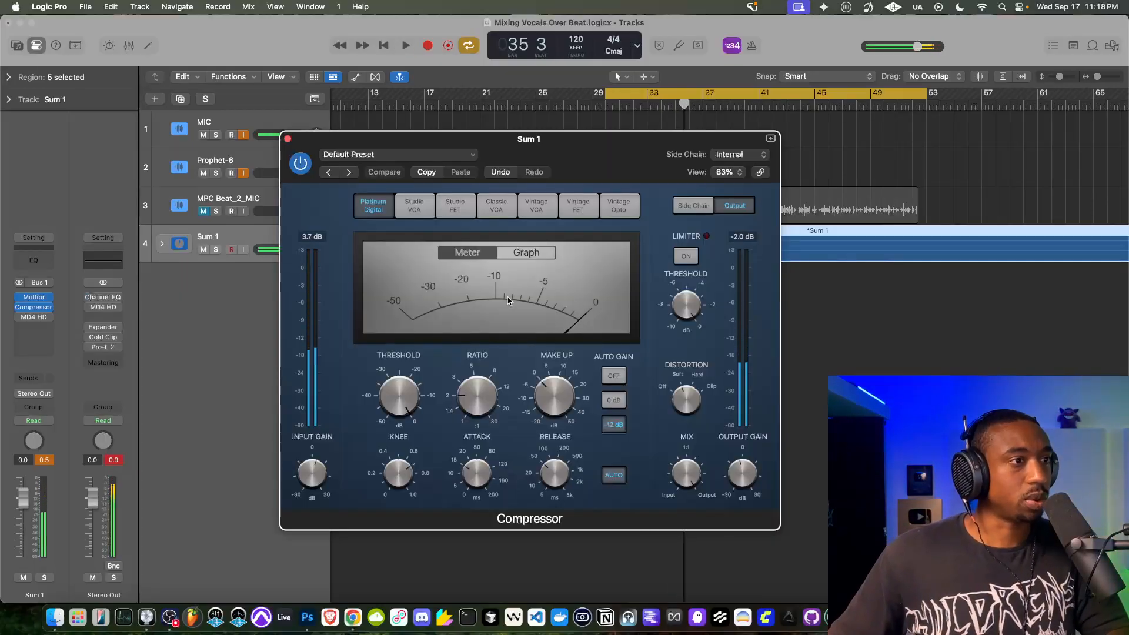
- Try MD4 HD on the Sum 1 track during playback, bypass it again, and close the open plug-in windows
mouse_move(19, 318)
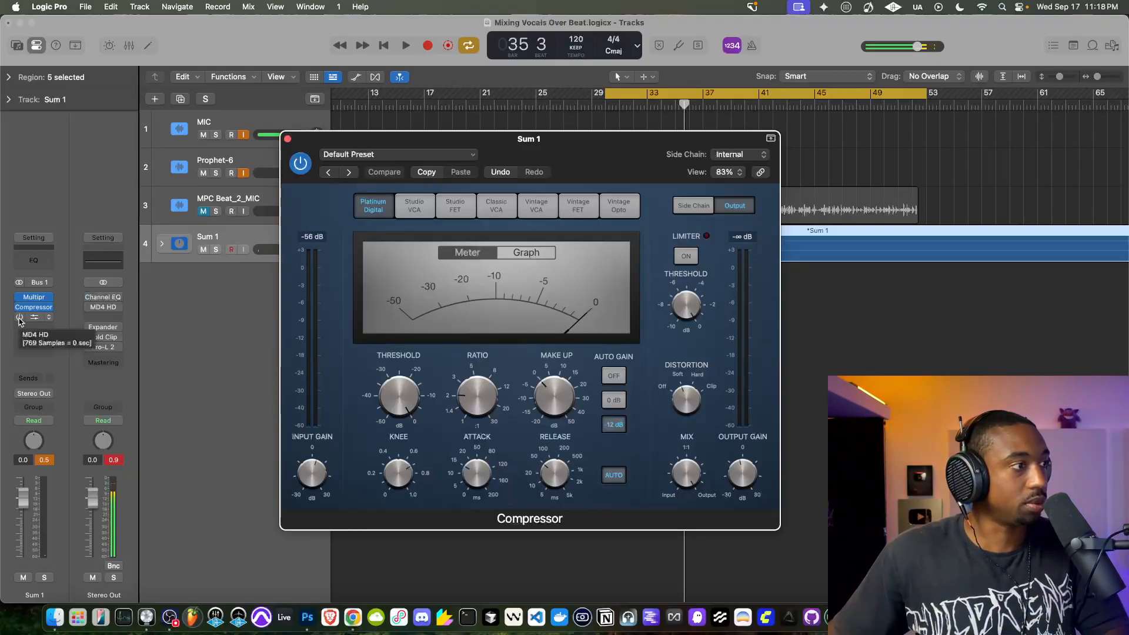
left_click(34, 318)
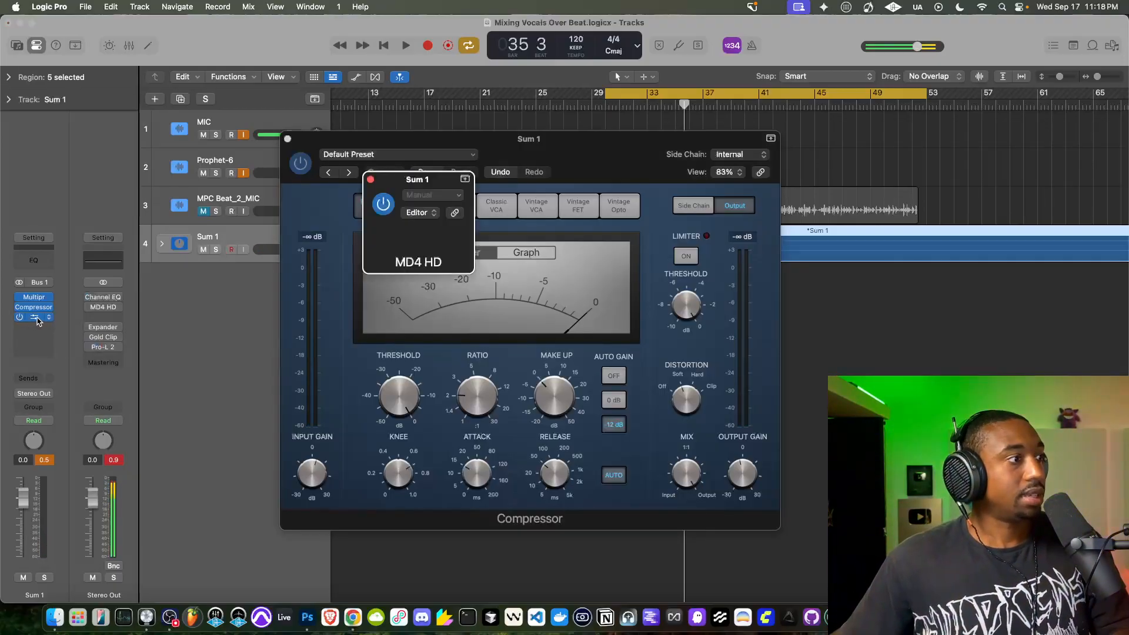
left_click_drag(512, 199, 404, 158)
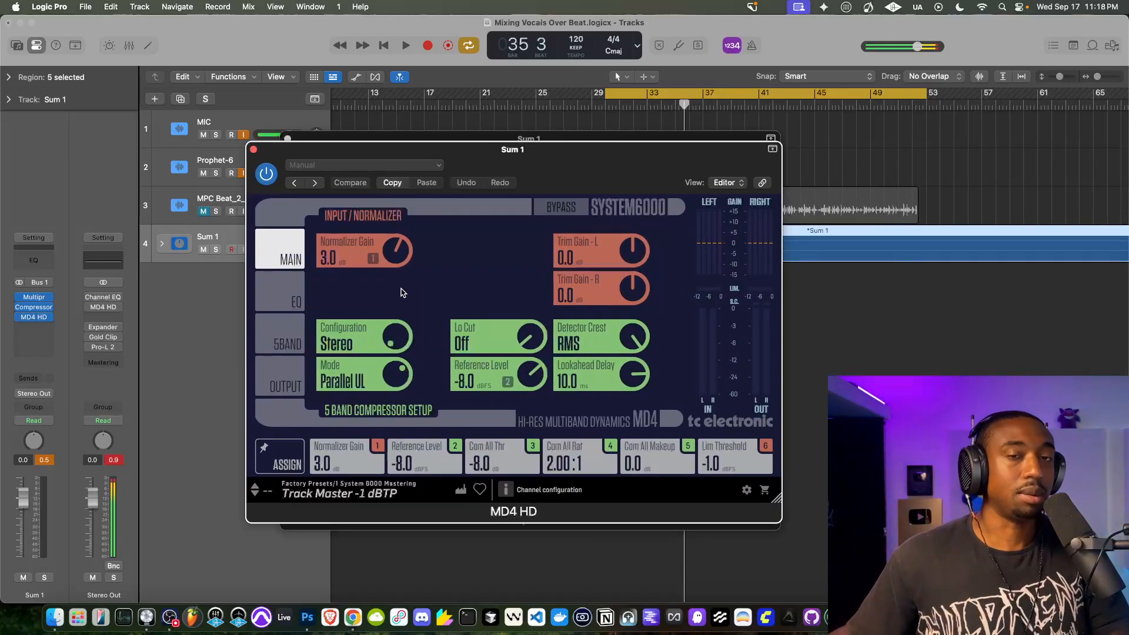
key("space")
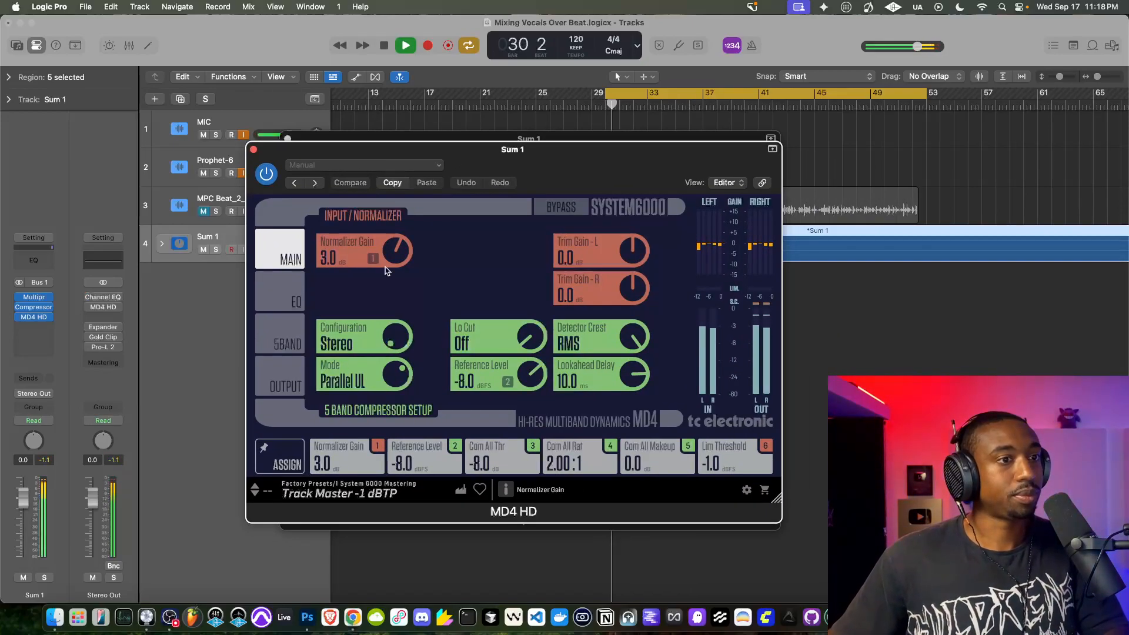
left_click(266, 172)
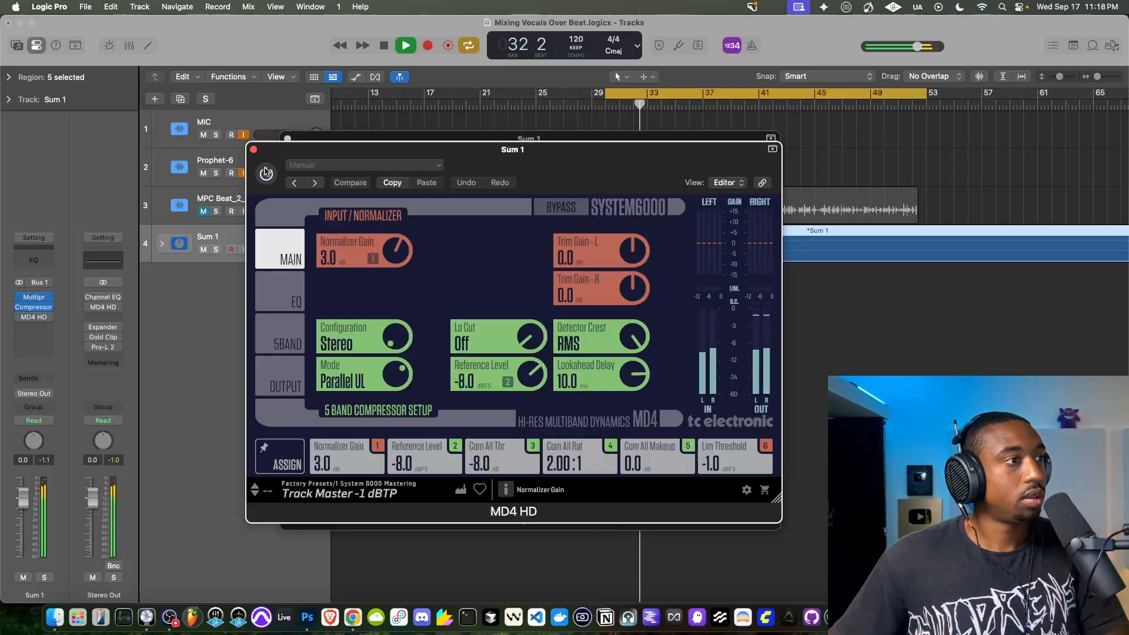
key("space")
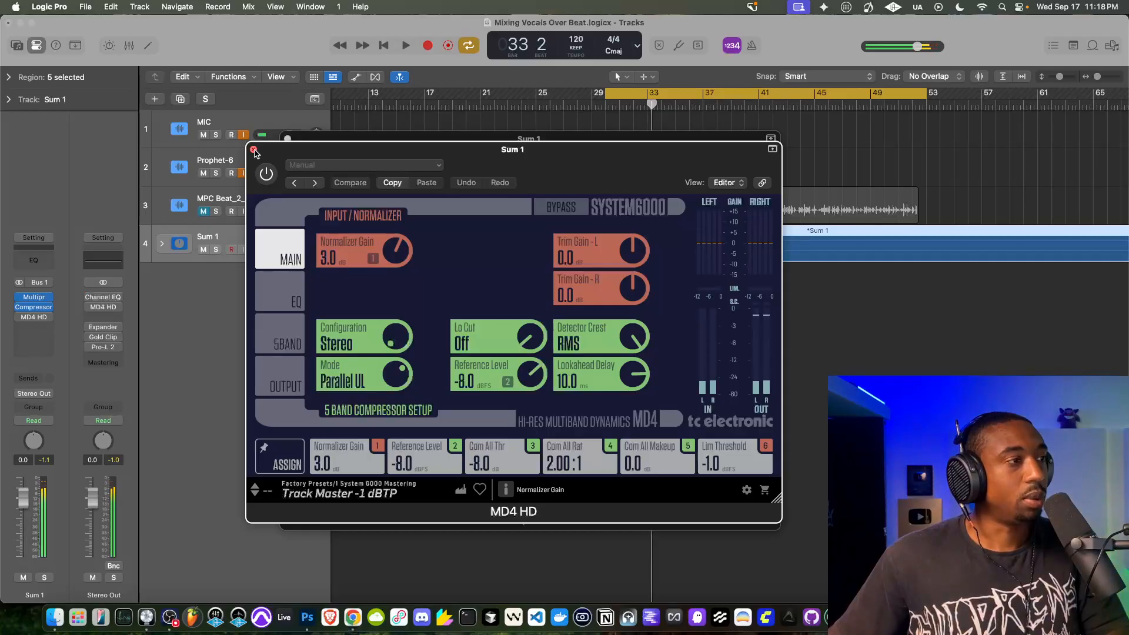
left_click(254, 151)
left_click(287, 140)
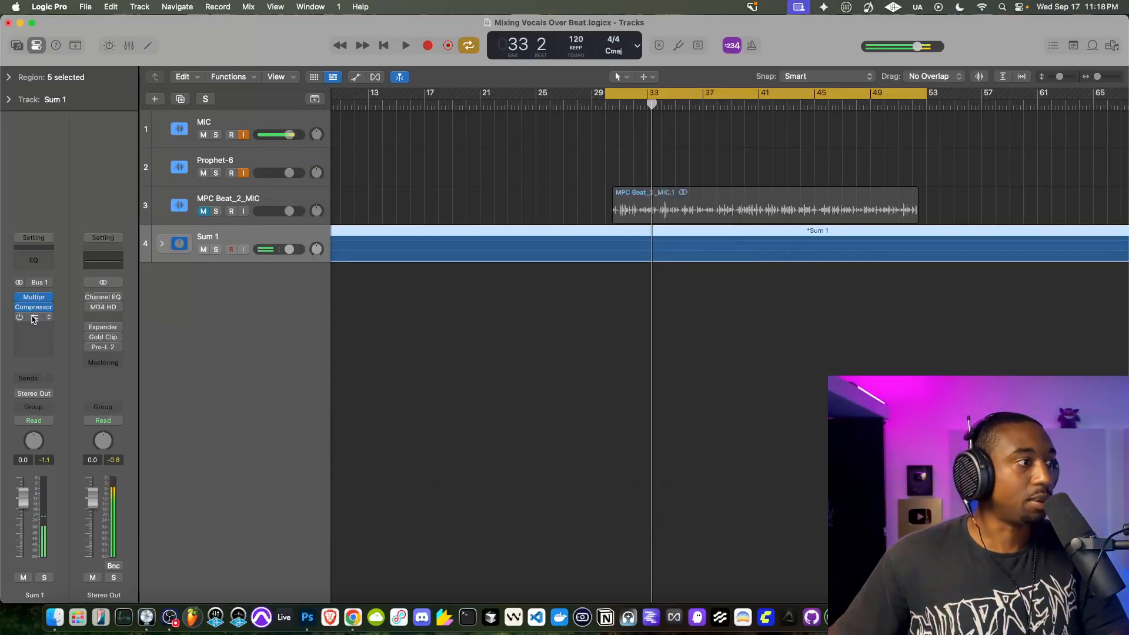
- Enable the first Compressor on the MPC Beat_2_MIC track and open its Studio FET settings
left_click(267, 203)
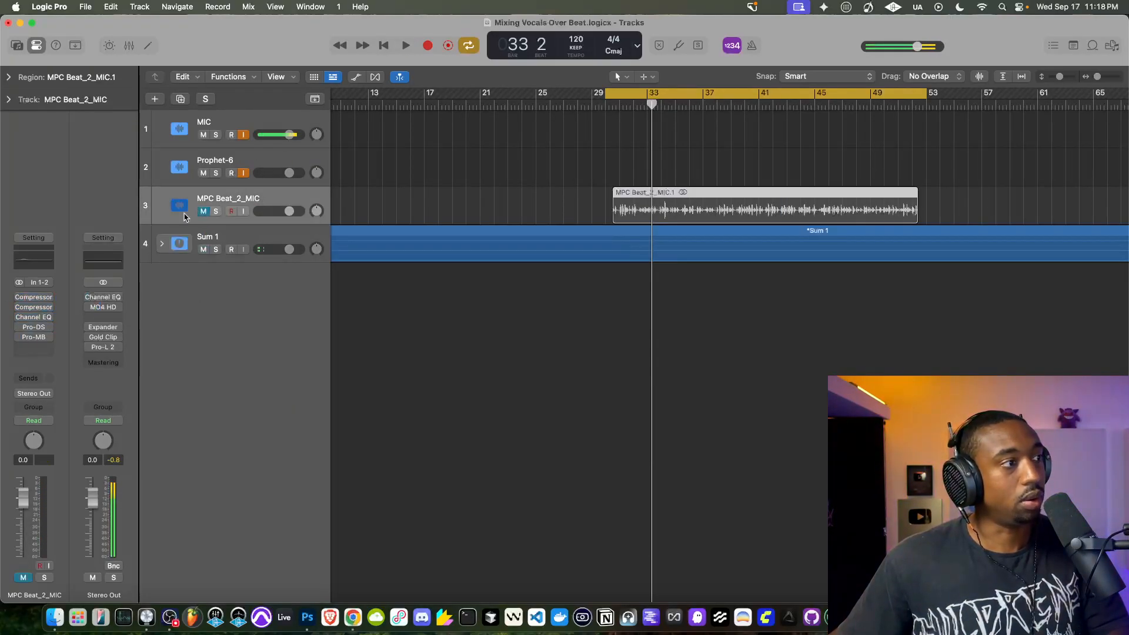
left_click(23, 297)
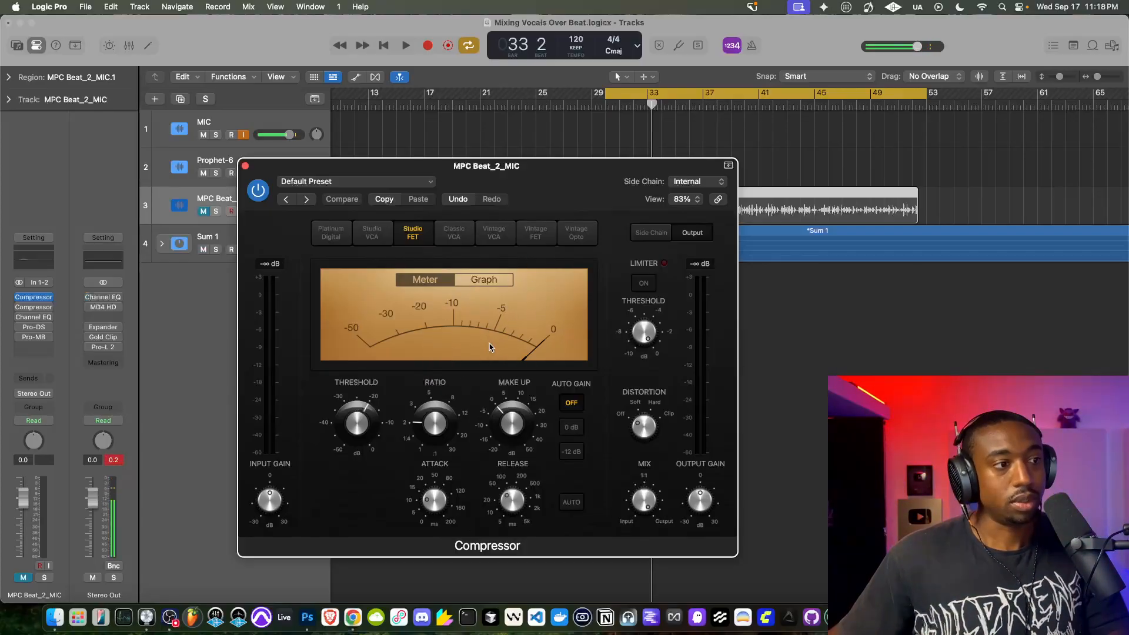
mouse_move(513, 500)
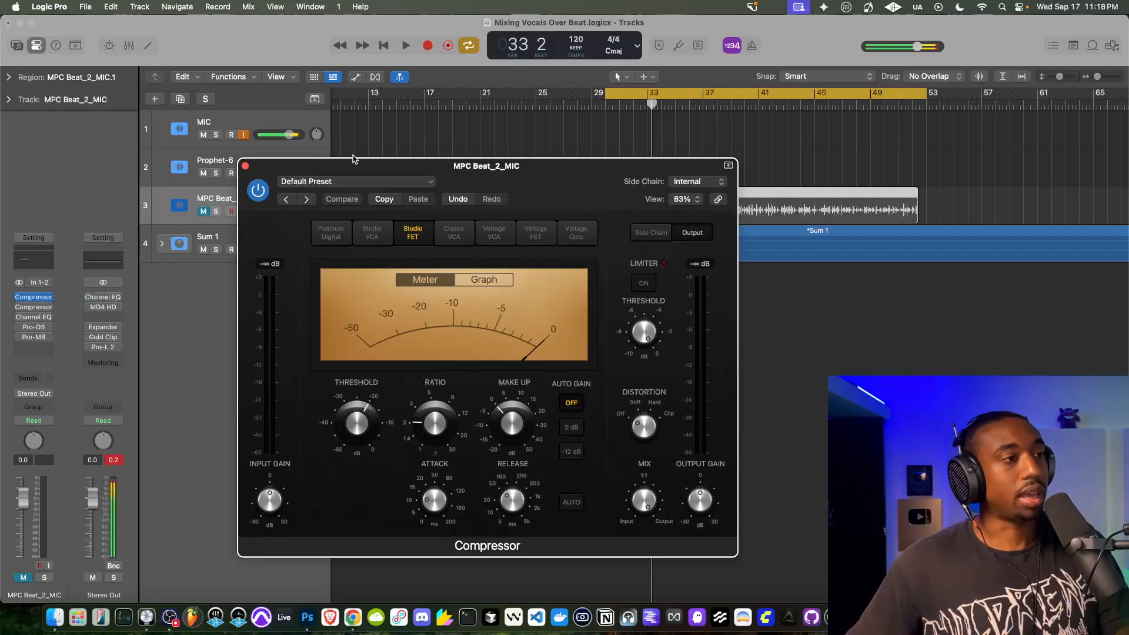
- Unmute the MPC Beat_2_MIC track, audition its Studio FET Compressor over the beat, and close the plug-in
key("space")
key("space")
left_click_drag(287, 166, 287, 190)
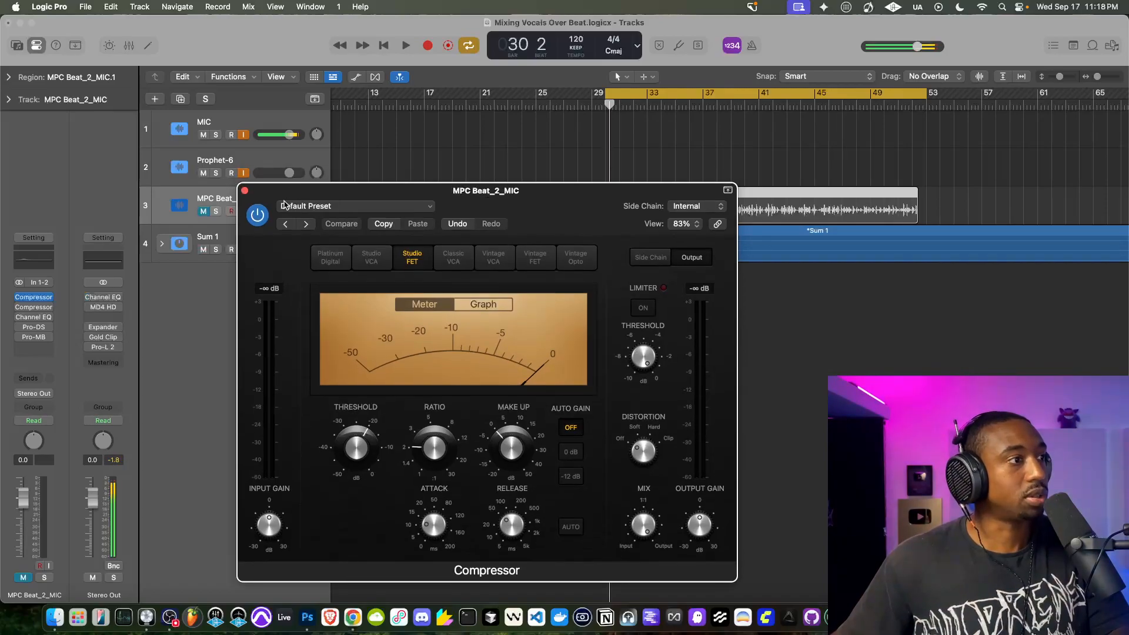
key("space")
left_click_drag(359, 194, 359, 162)
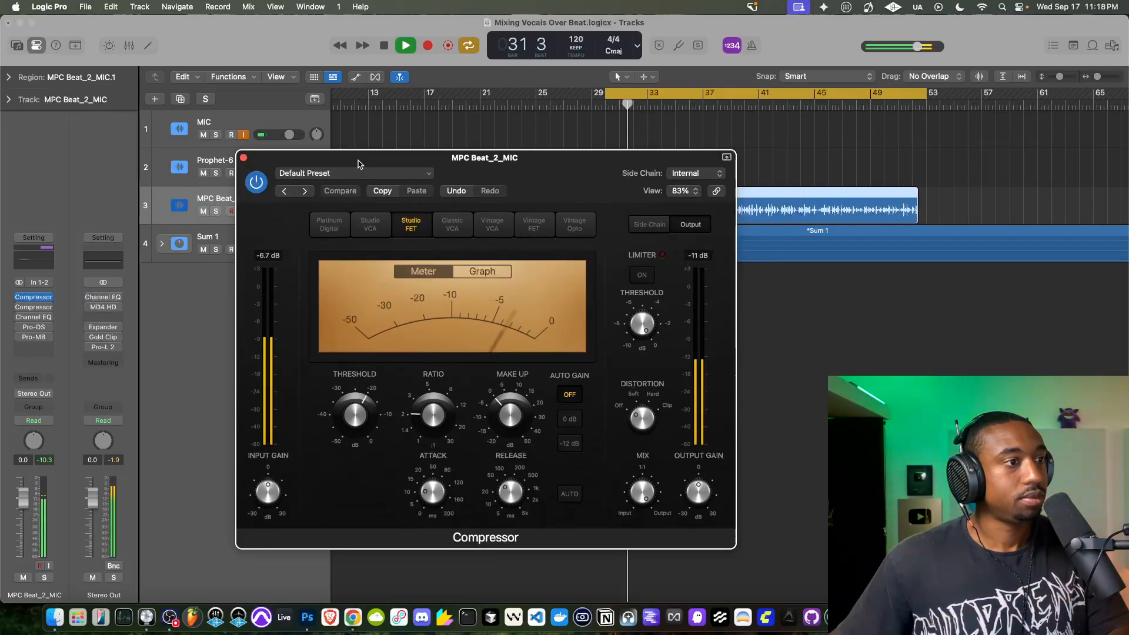
key("space")
left_click(243, 158)
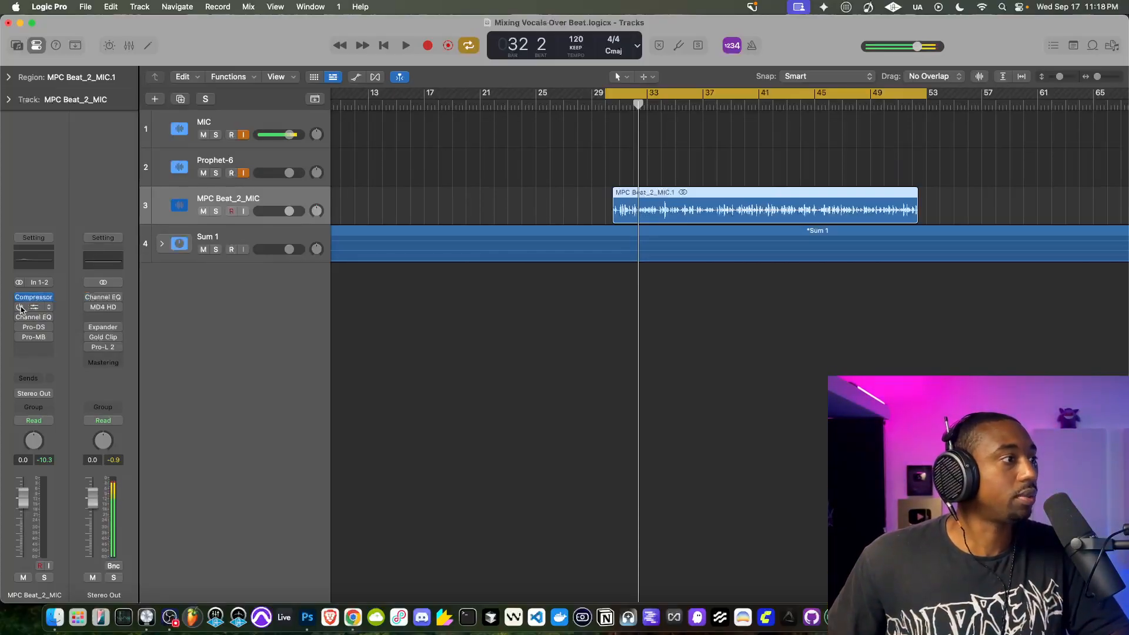
- Enable the second Compressor on the MPC Beat_2_MIC track and open its Vintage Opto settings
left_click(39, 310)
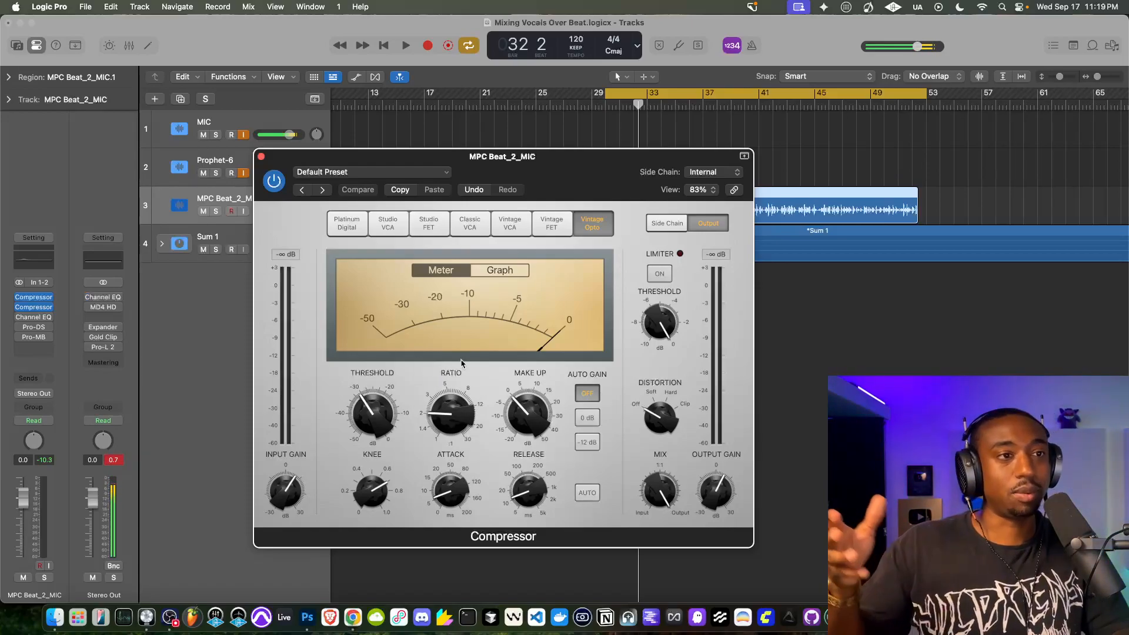
left_click(168, 620)
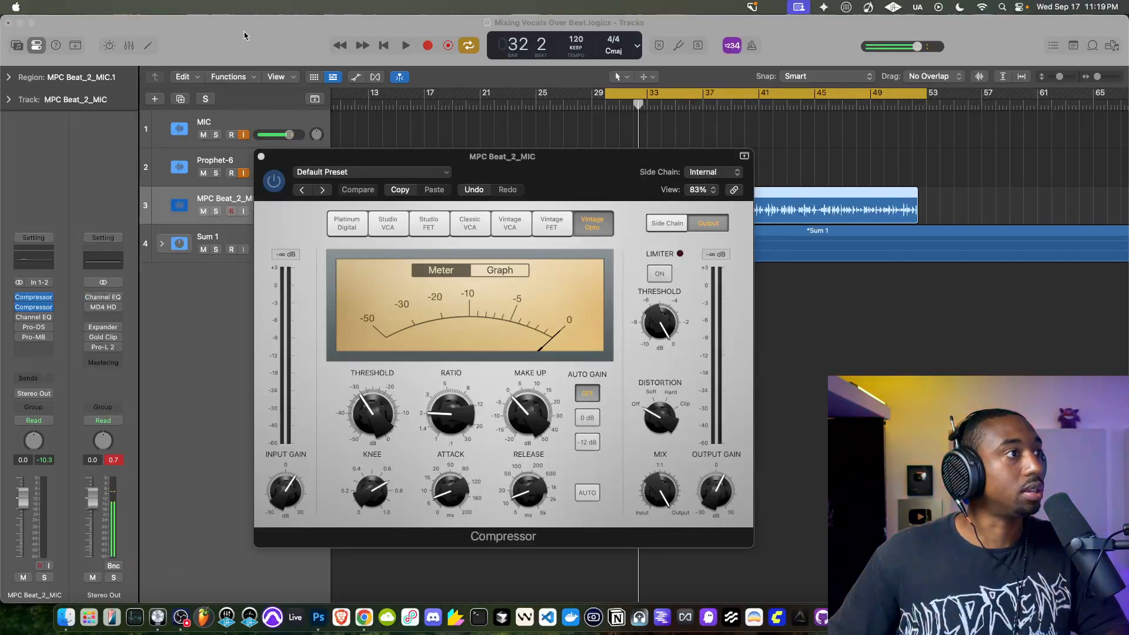
left_click(451, 159)
- Play the vocals over the beat, comparing the Vintage Opto Compressor bypassed and active, and leave it enabled
key("space")
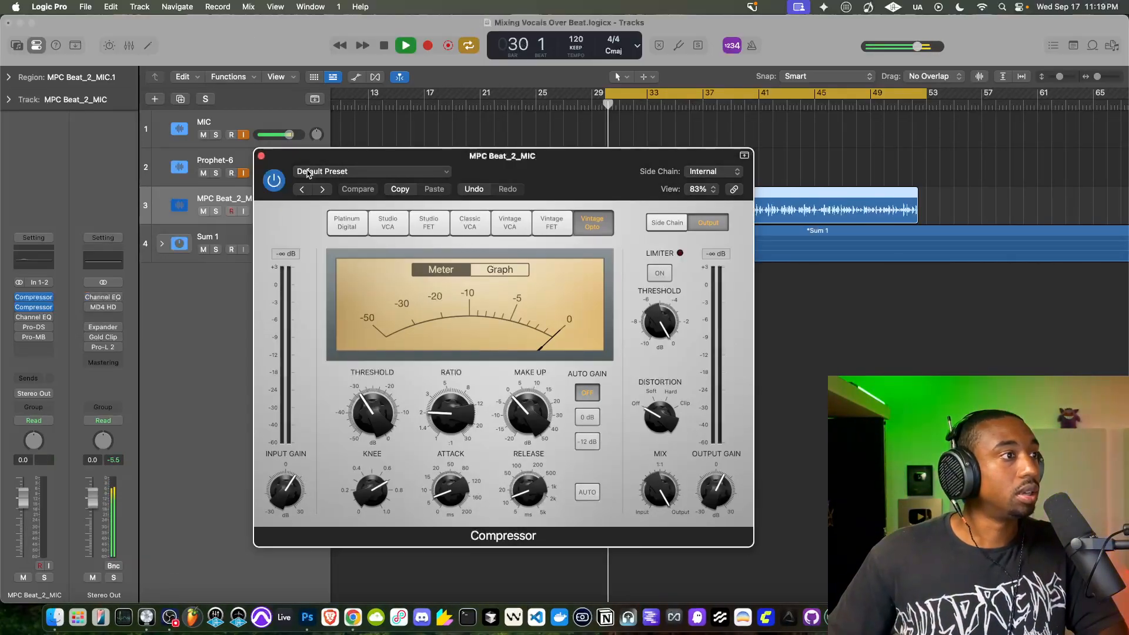
left_click(275, 182)
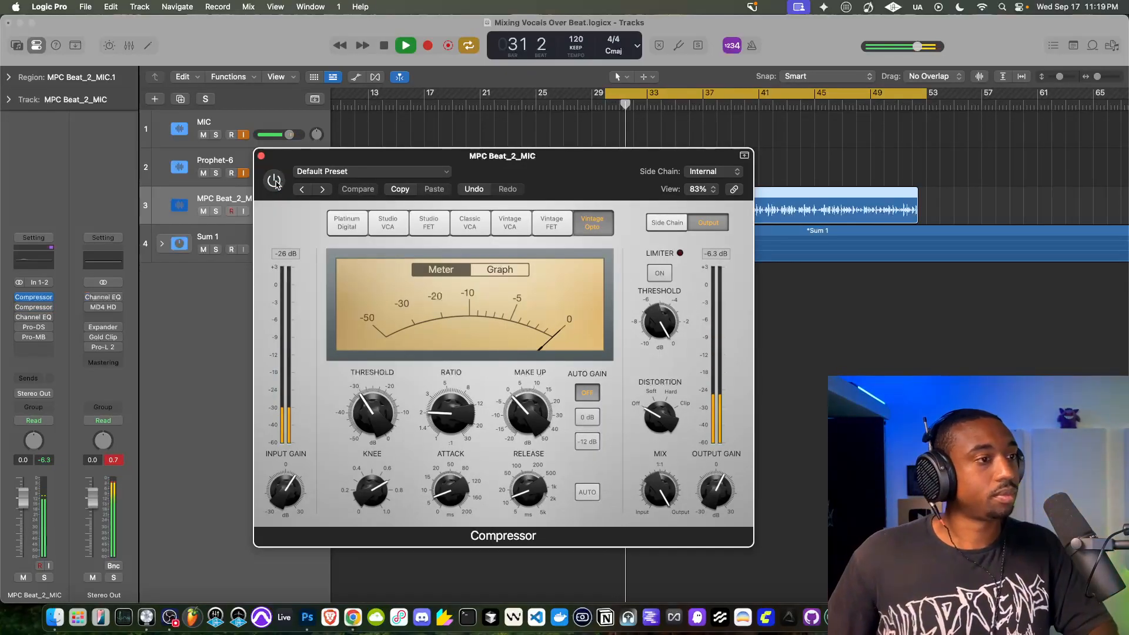
left_click(275, 181)
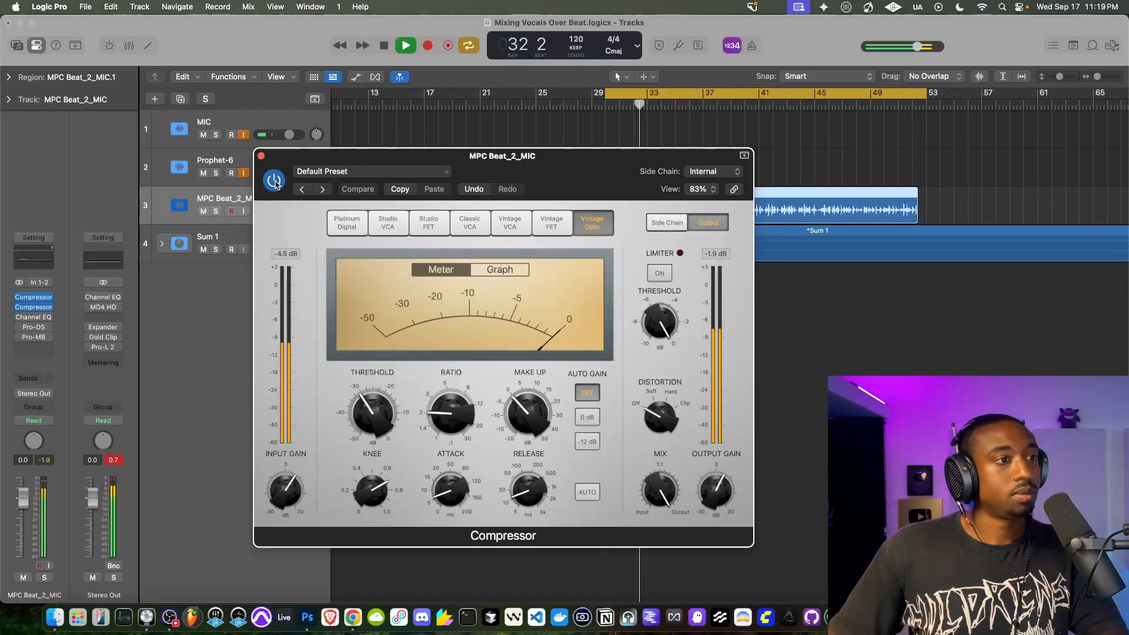
left_click(276, 182)
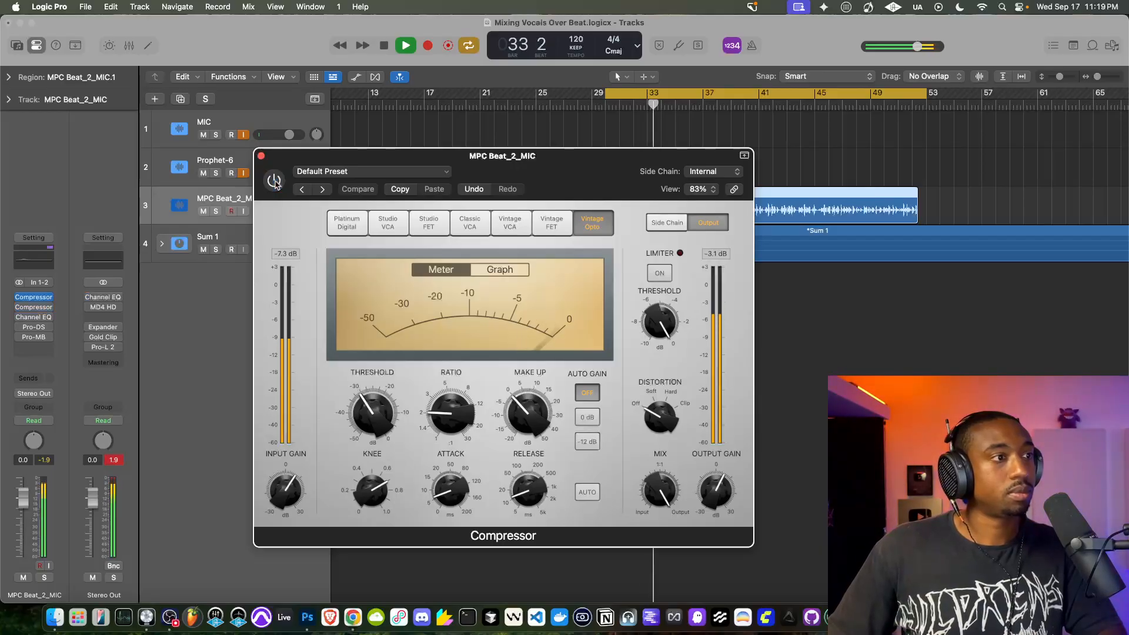
left_click(275, 181)
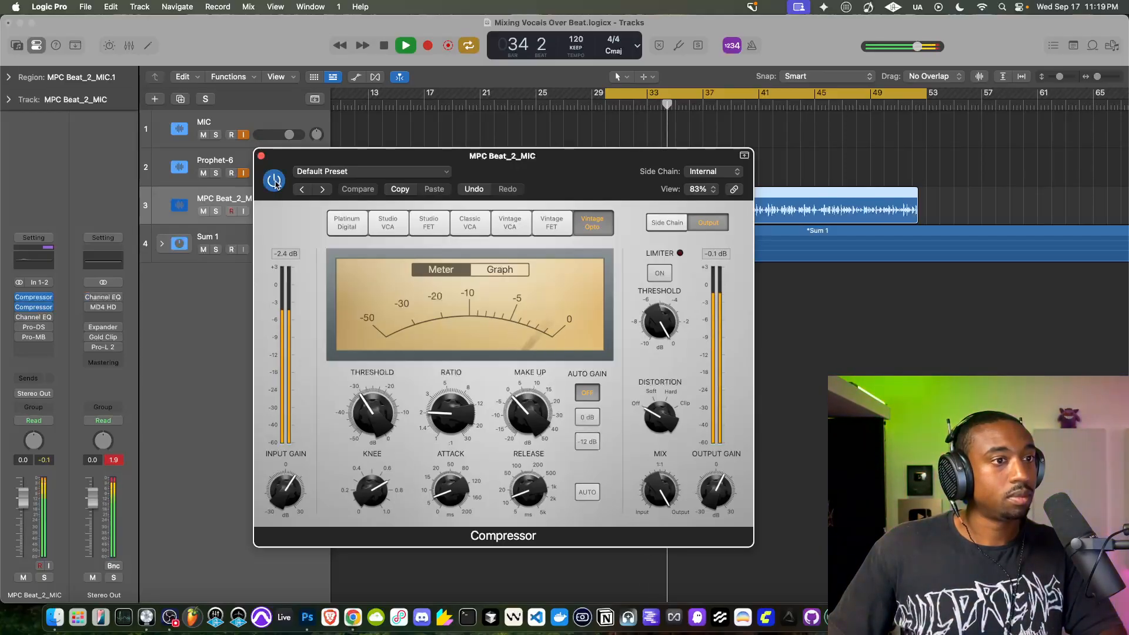
key("space")
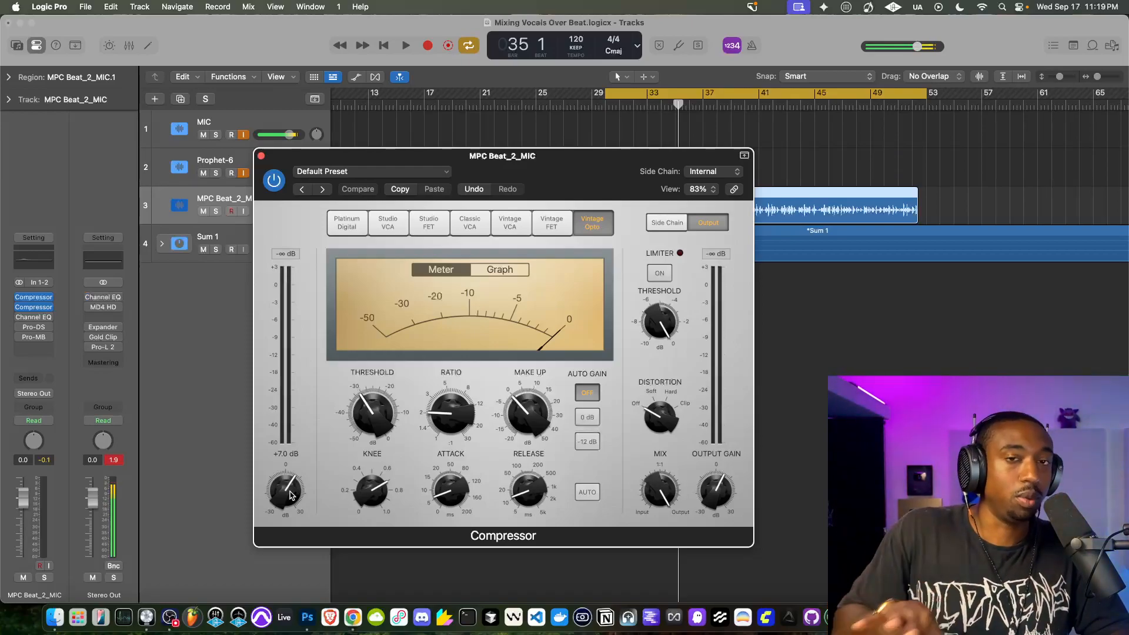
- Set the Vintage Opto Compressor's input gain to +2.0 dB, raise its output gain while the mix plays, and close the plug-in
key("space")
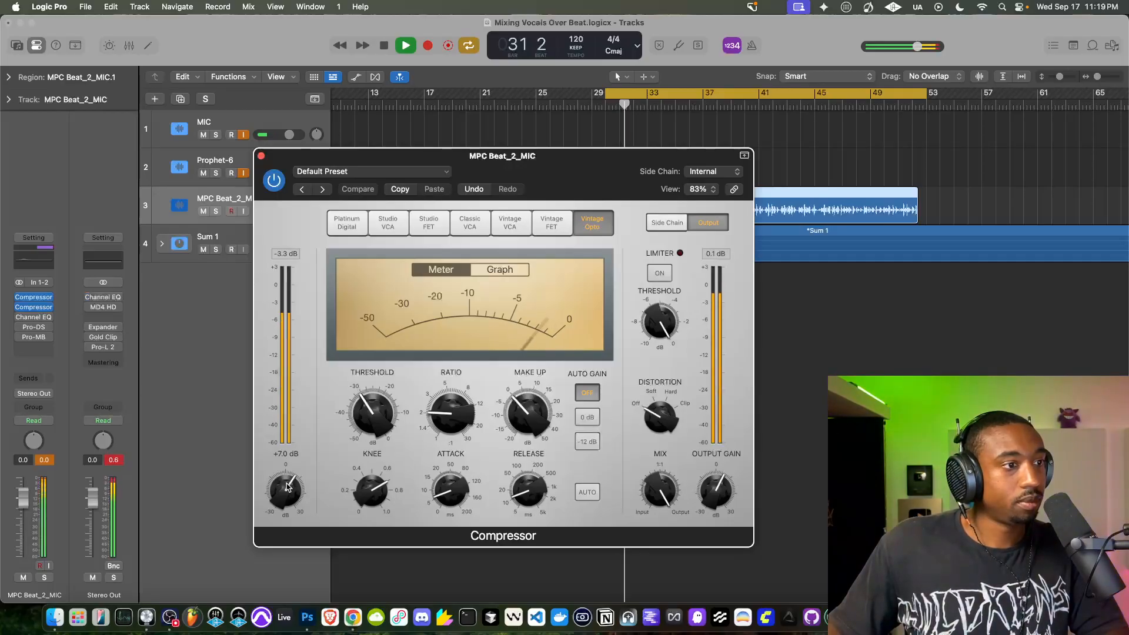
left_click_drag(287, 487, 288, 500)
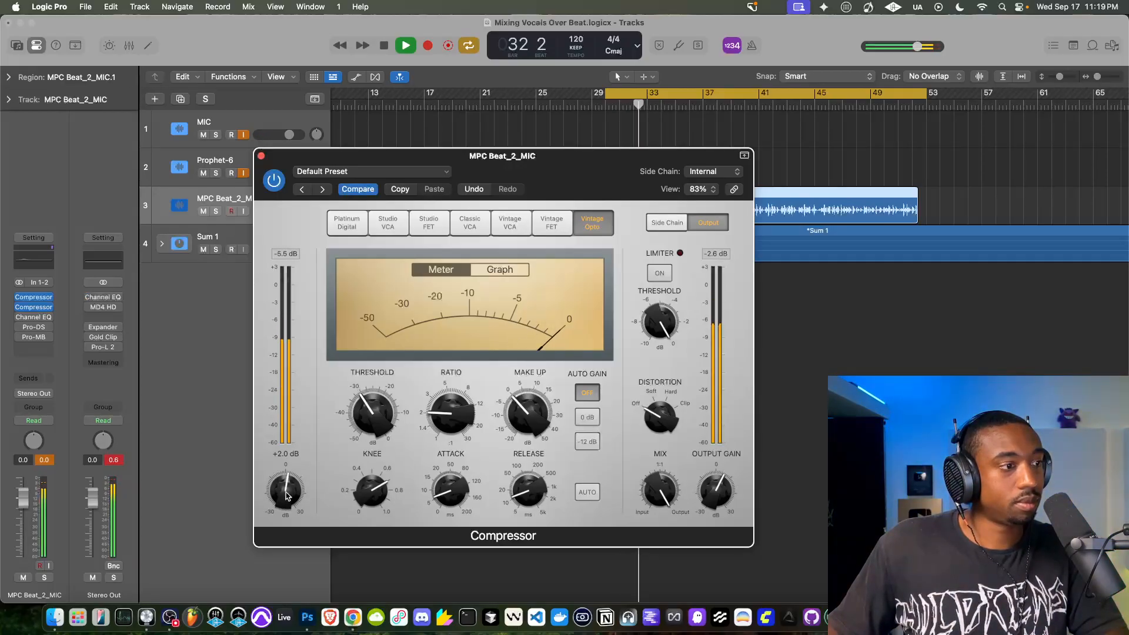
left_click_drag(701, 497, 701, 492)
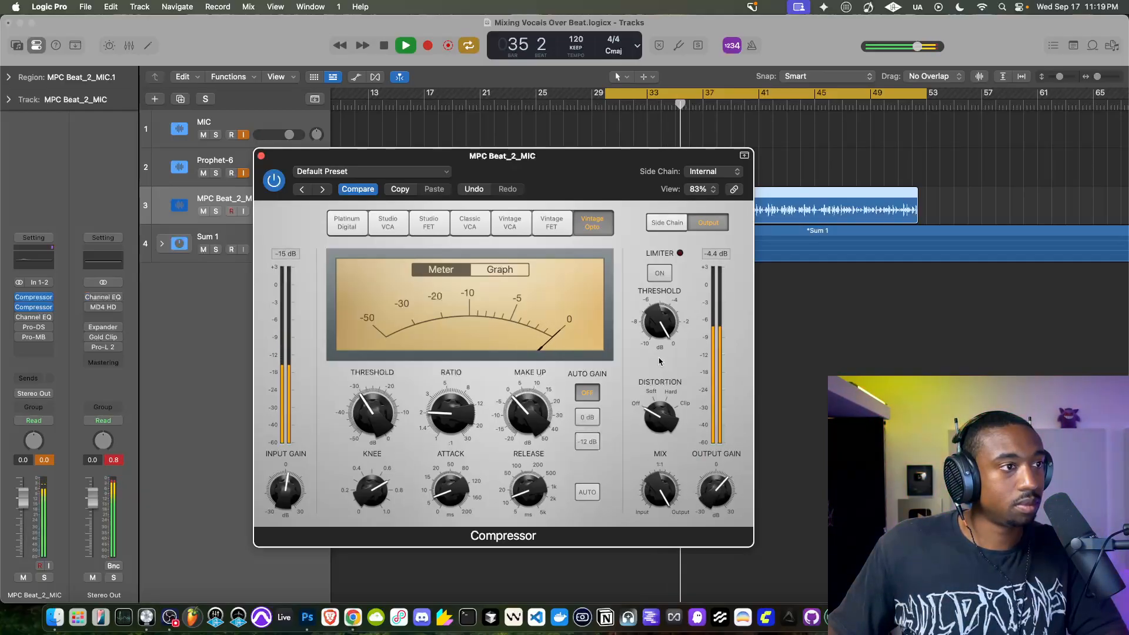
key("space")
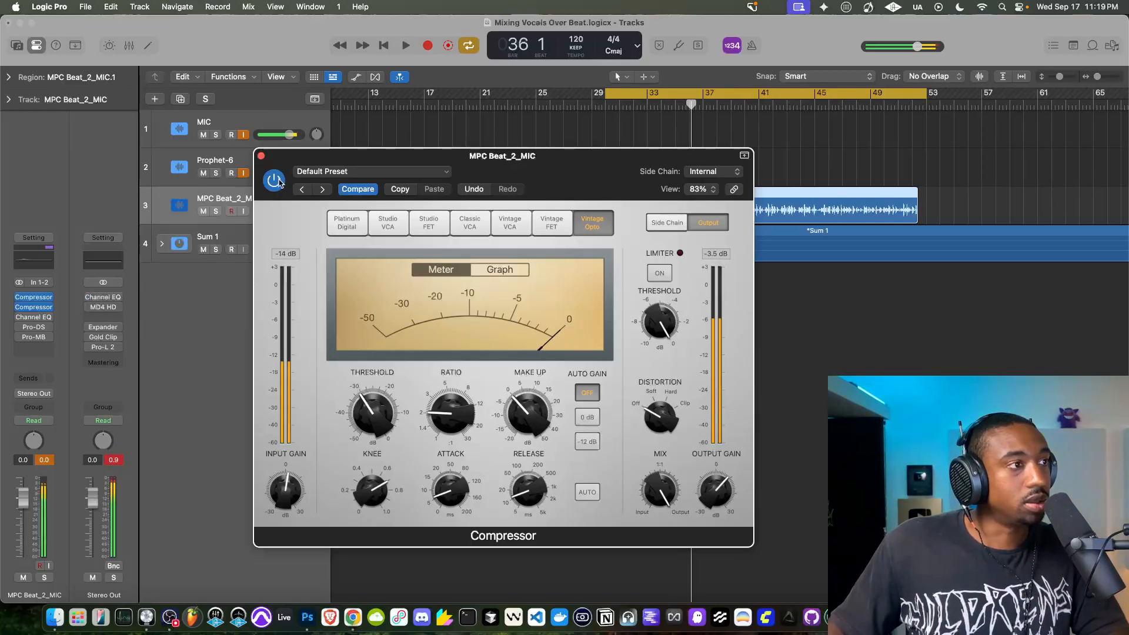
left_click(262, 157)
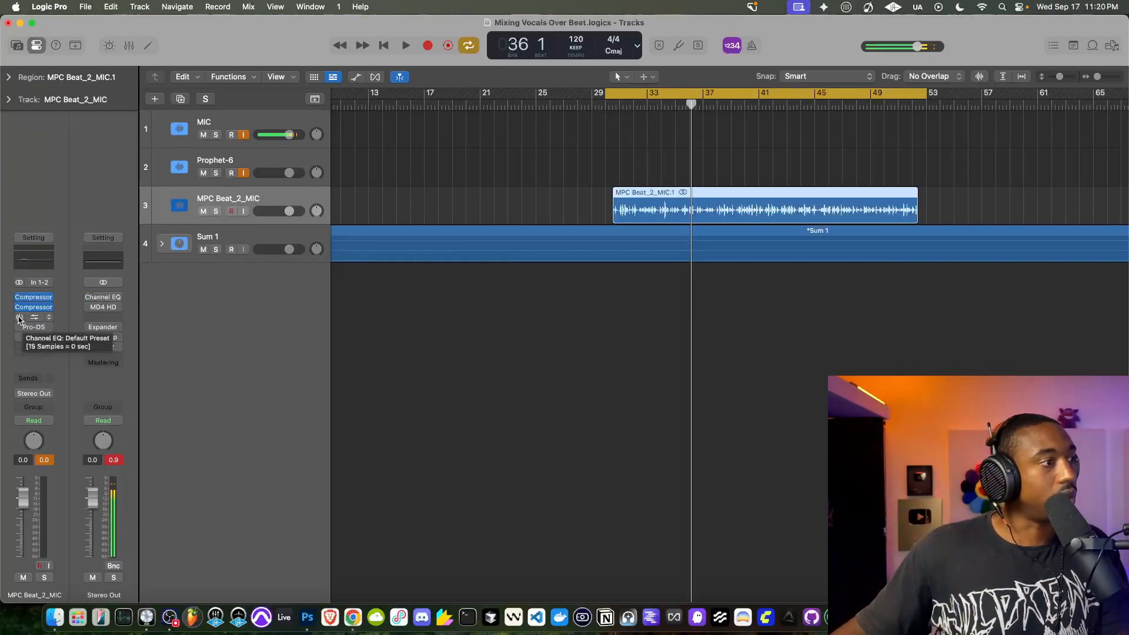
- Enable and open the Channel EQ on the MPC Beat_2_MIC track and start playback
left_click(34, 316)
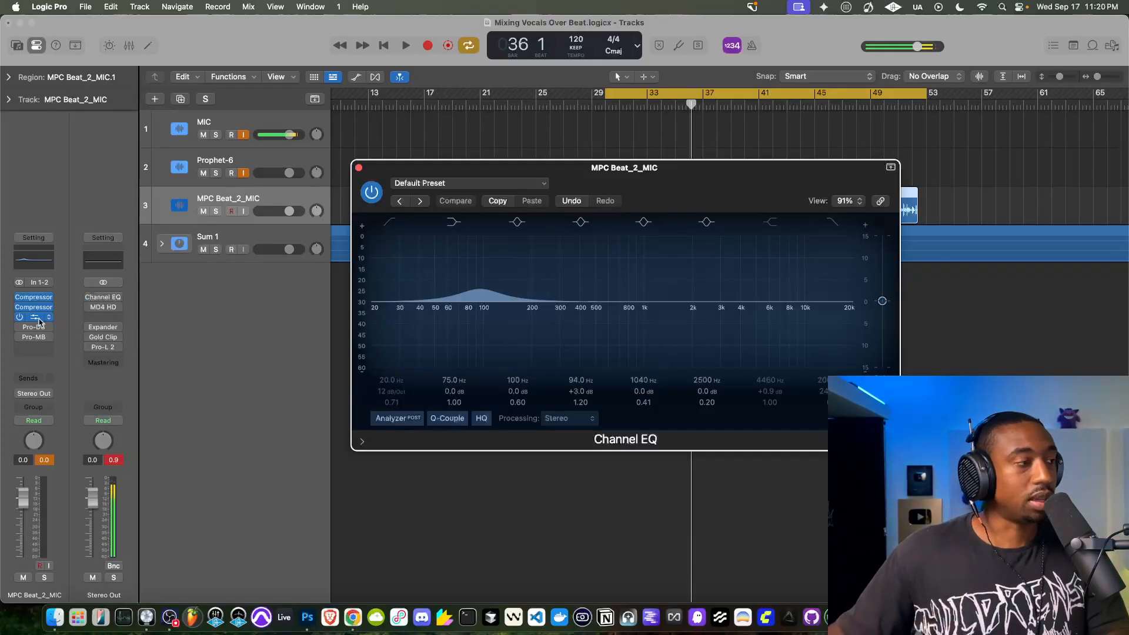
key("space")
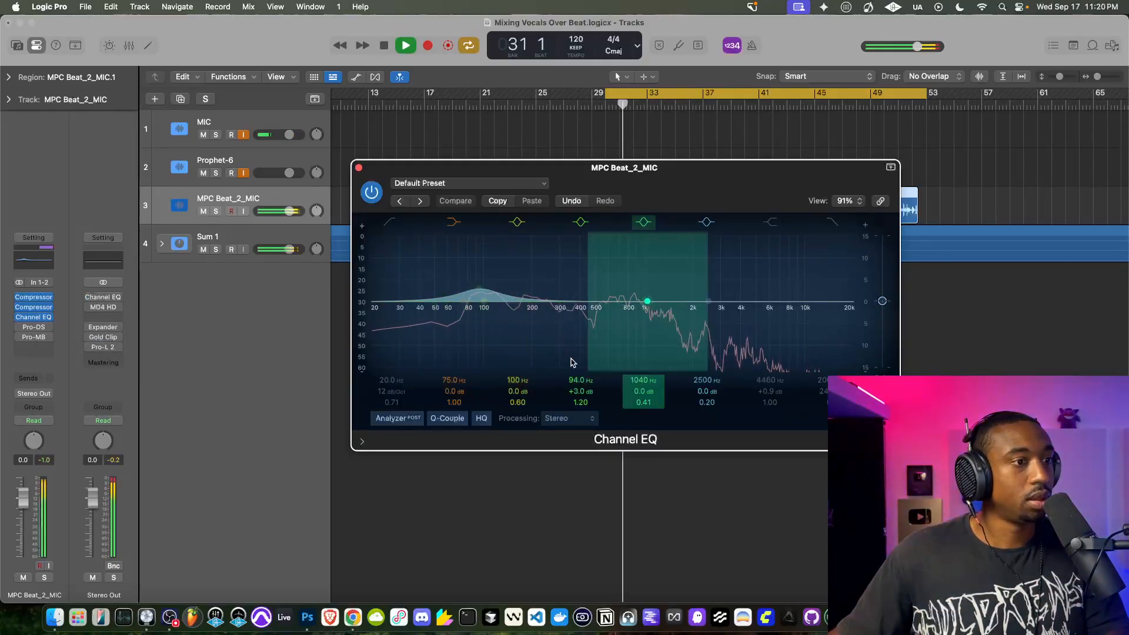
- Try an exaggerated boost on the vocal Channel EQ's 94 Hz band and restore its gain to +3.0 dB
left_click_drag(479, 289, 480, 249)
left_click_drag(578, 391, 578, 399)
key("space")
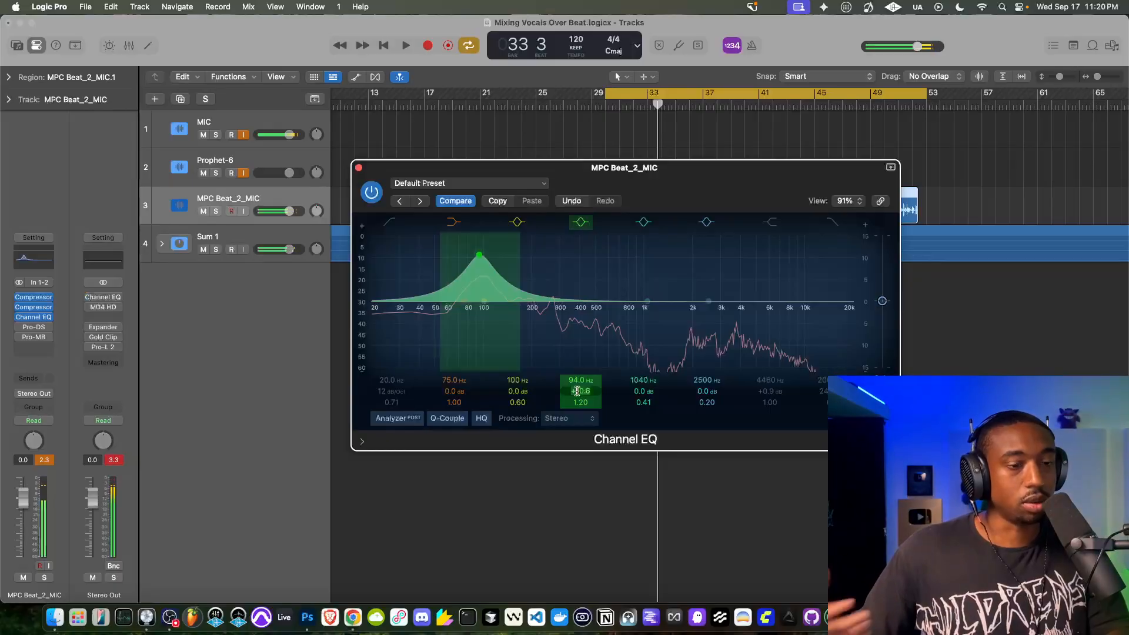
key("Return")
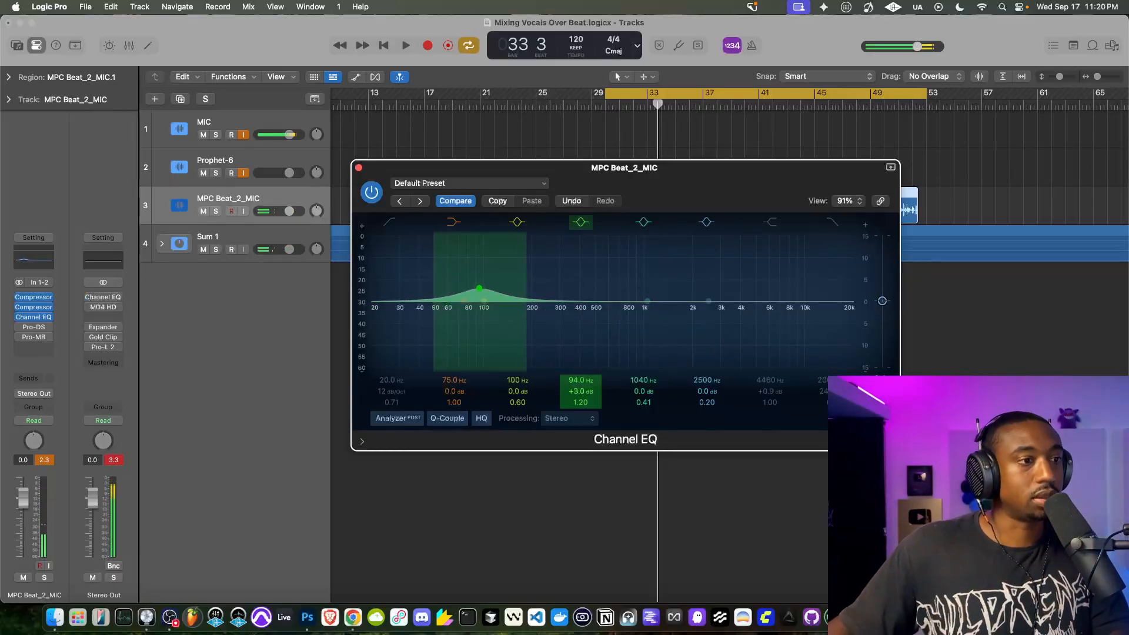
- Play the vocals with the Channel EQ's 94 Hz boost active and close the plug-in
key("space")
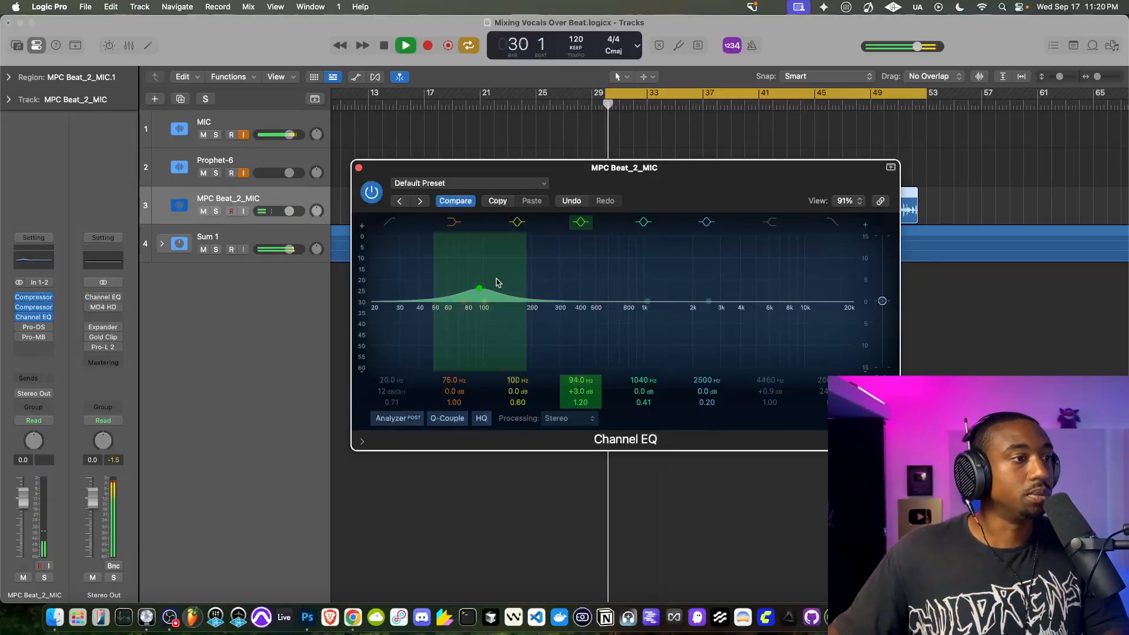
left_click(360, 168)
key("space")
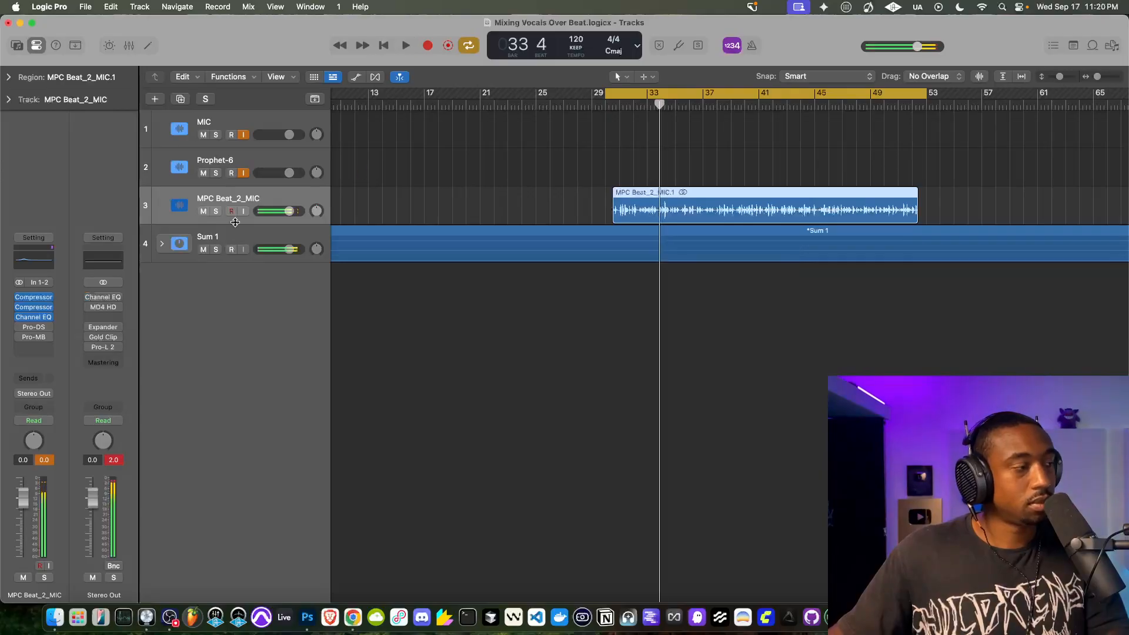
- Enable Pro-DS on the MPC Beat_2_MIC track, listen to its 3.551 to 7.103 kHz detection range with Audition, and close the plug-in
left_click(34, 328)
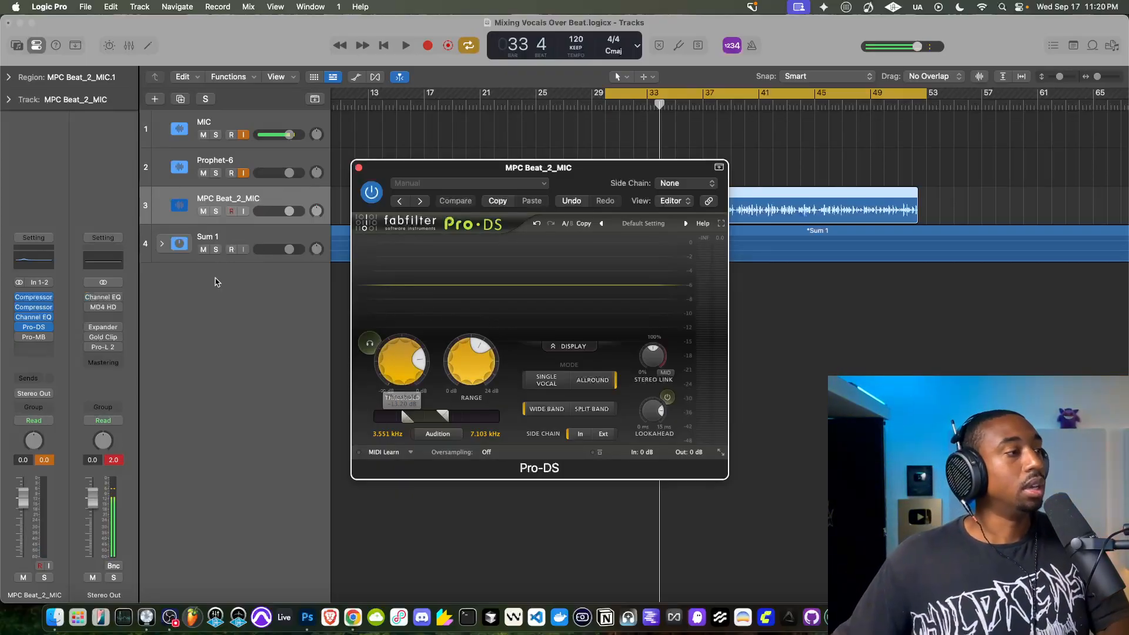
left_click(437, 434)
key("space")
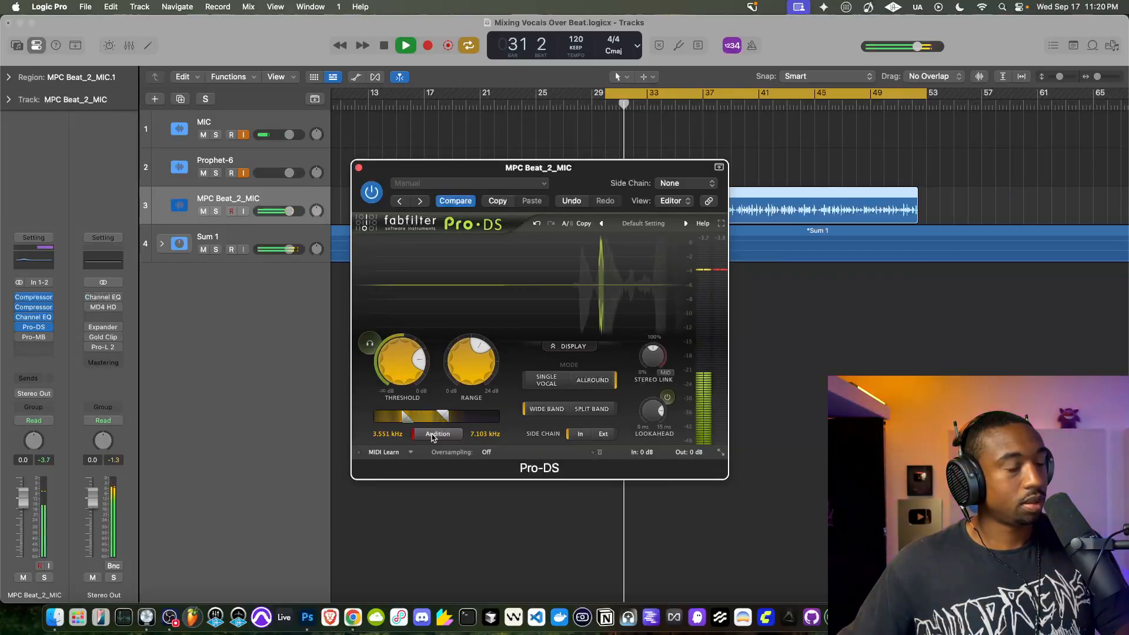
left_click(436, 434)
key("space")
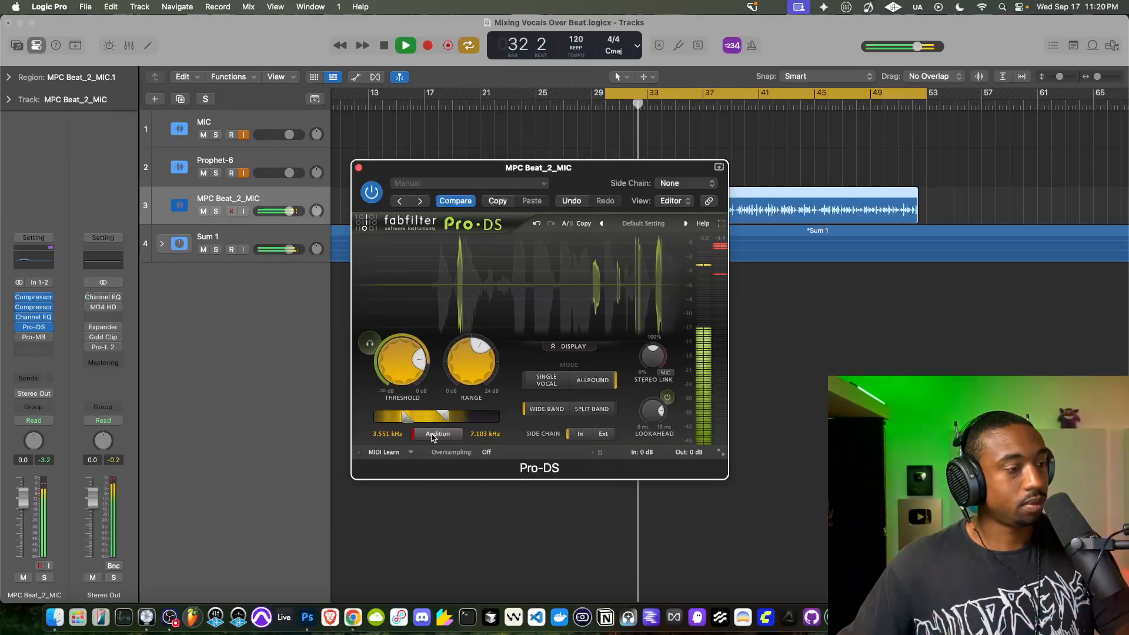
left_click(360, 169)
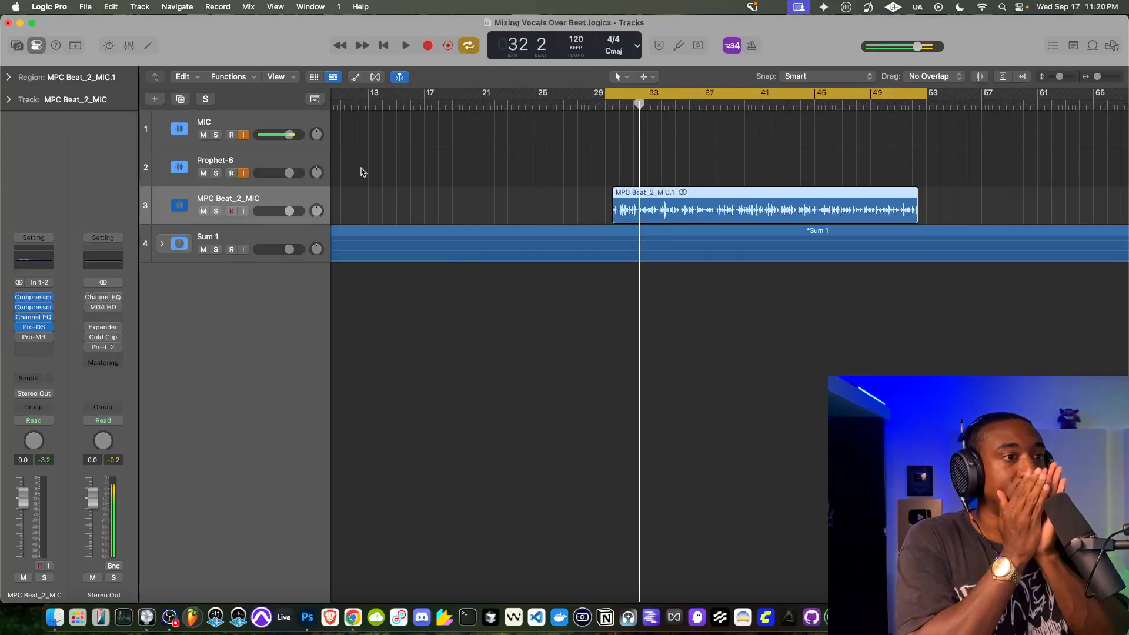
- Enable Pro-MB on the MPC Beat_2_MIC track, listen to its Band 1 in solo, and close the plug-in
left_click(30, 339)
left_click(19, 338)
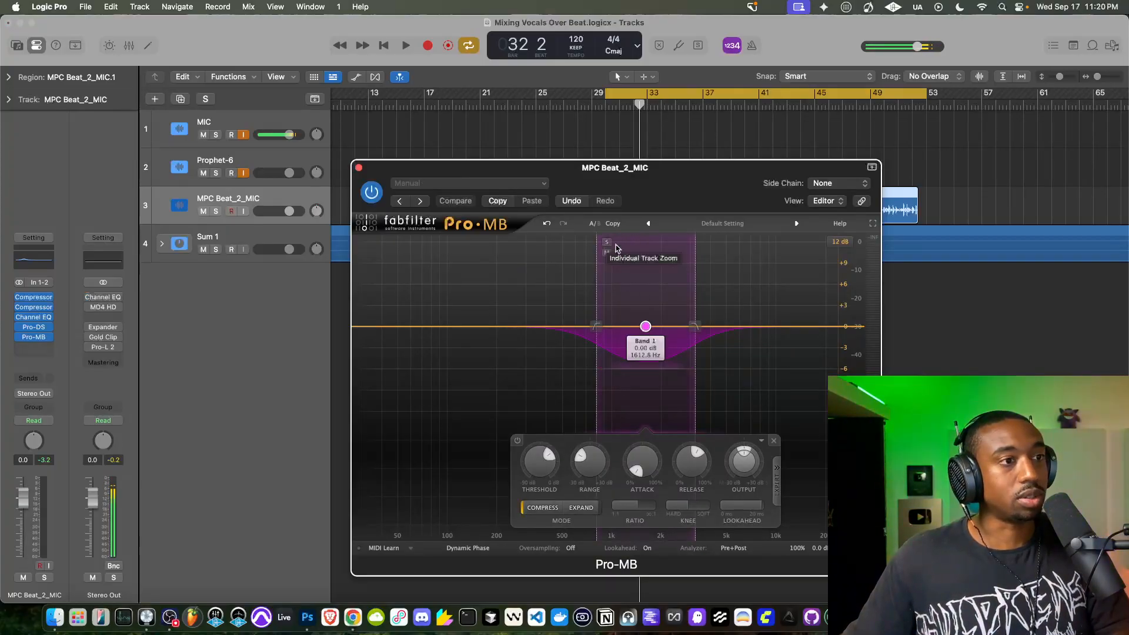
key("space")
left_click(607, 244)
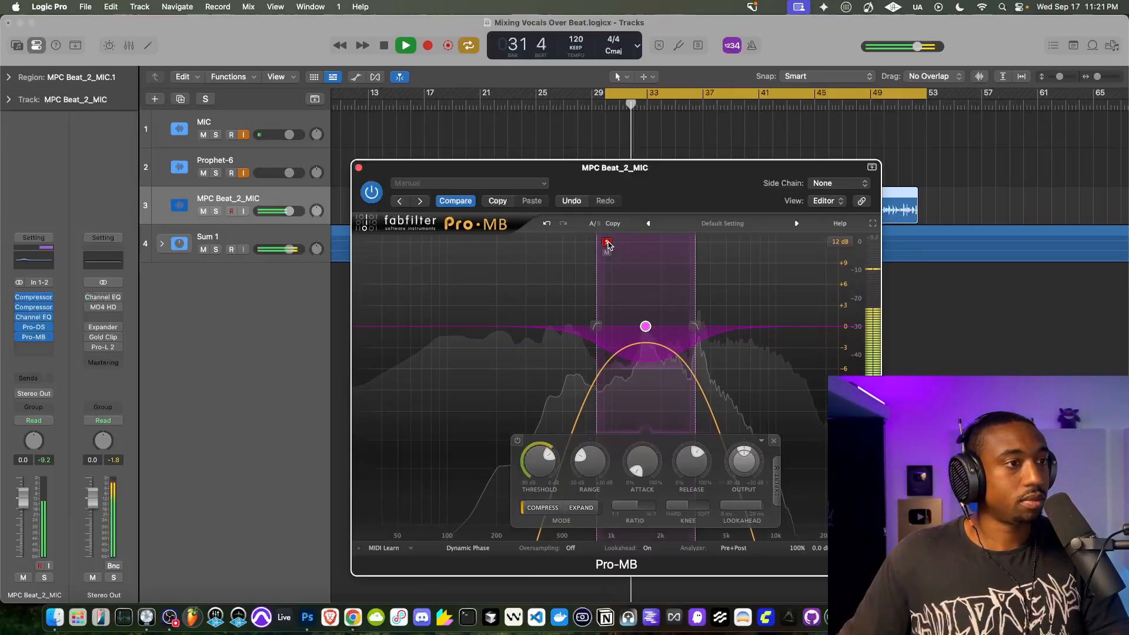
left_click(607, 244)
key("space")
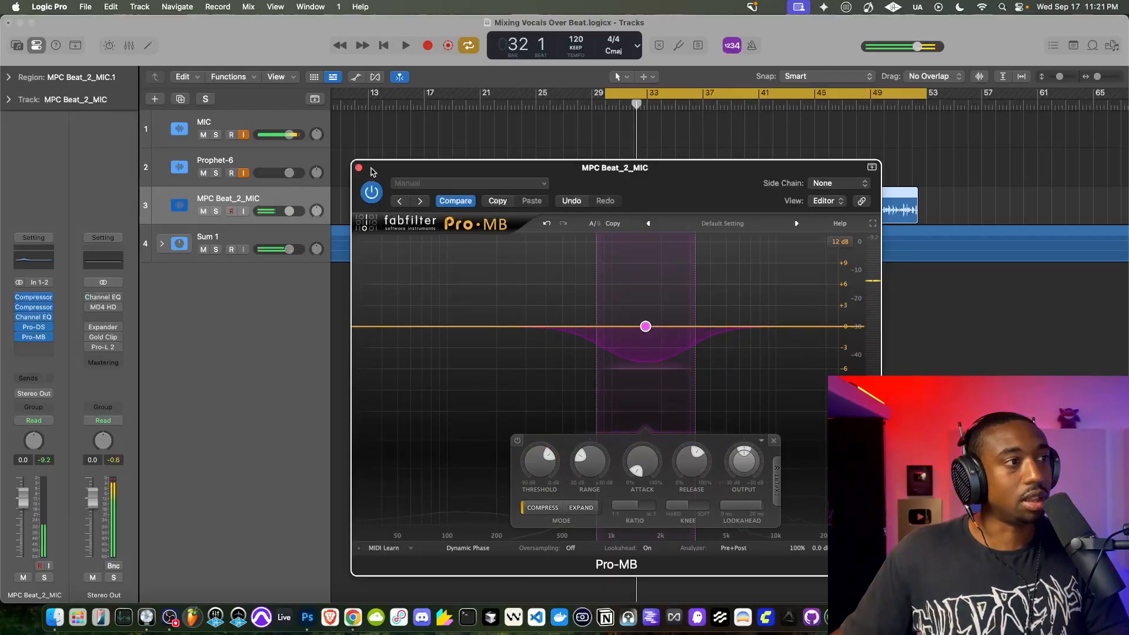
left_click(359, 168)
- Play the vocals over the beat with all plug-ins on the MPC Beat_2_MIC track active
key("space")
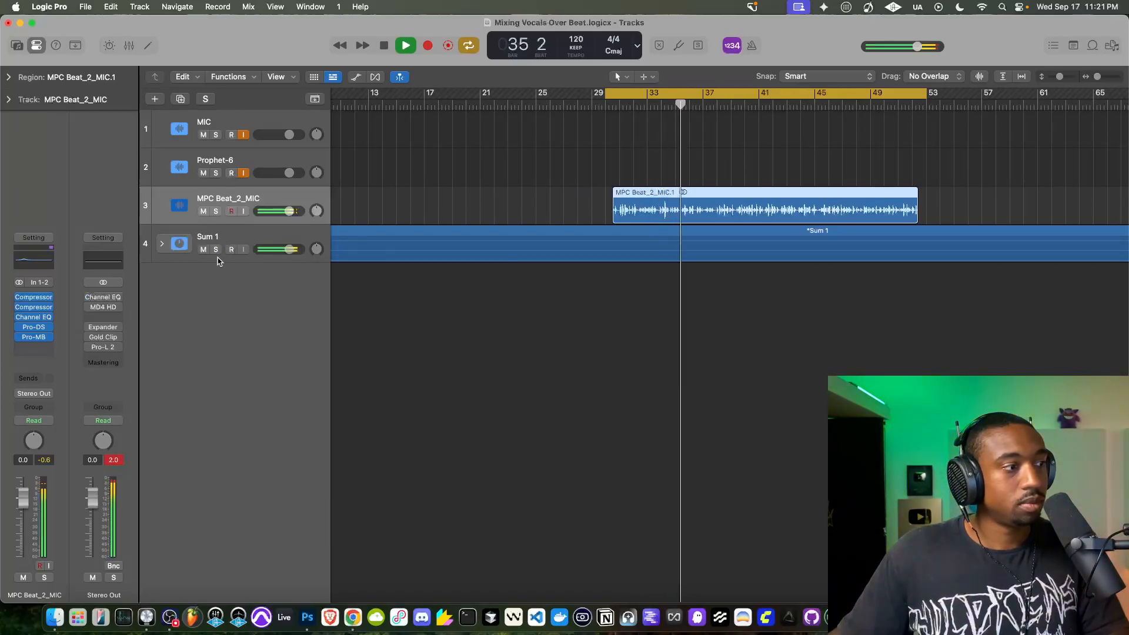
key("space")
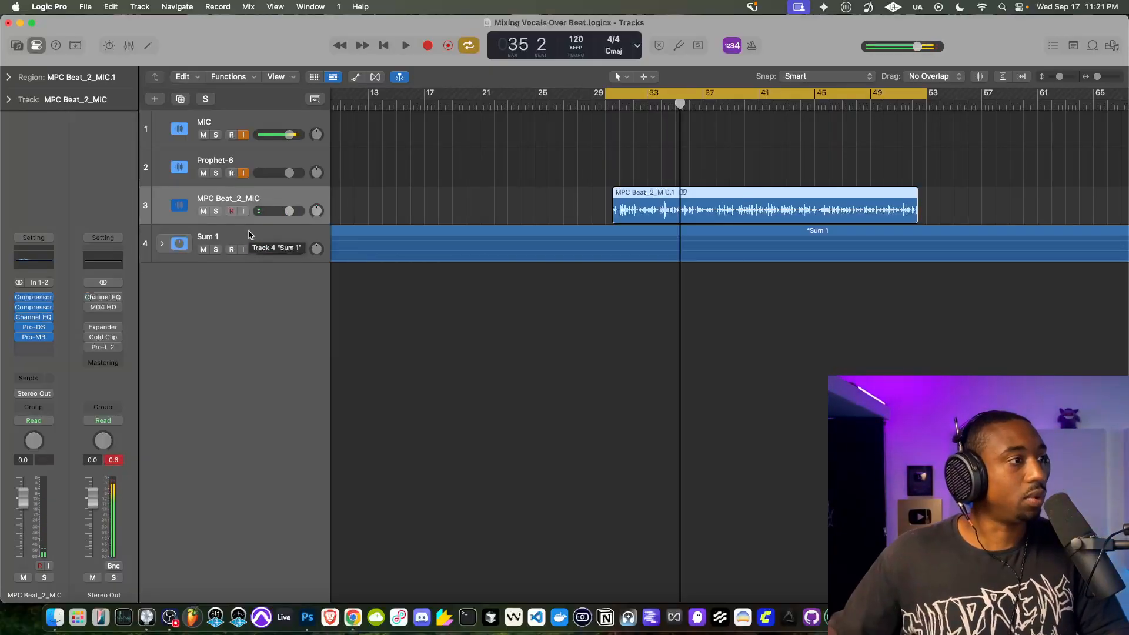
- Inspect the Stereo Out Channel EQ, compare the mix with it bypassed and active, and leave it enabled
left_click(103, 297)
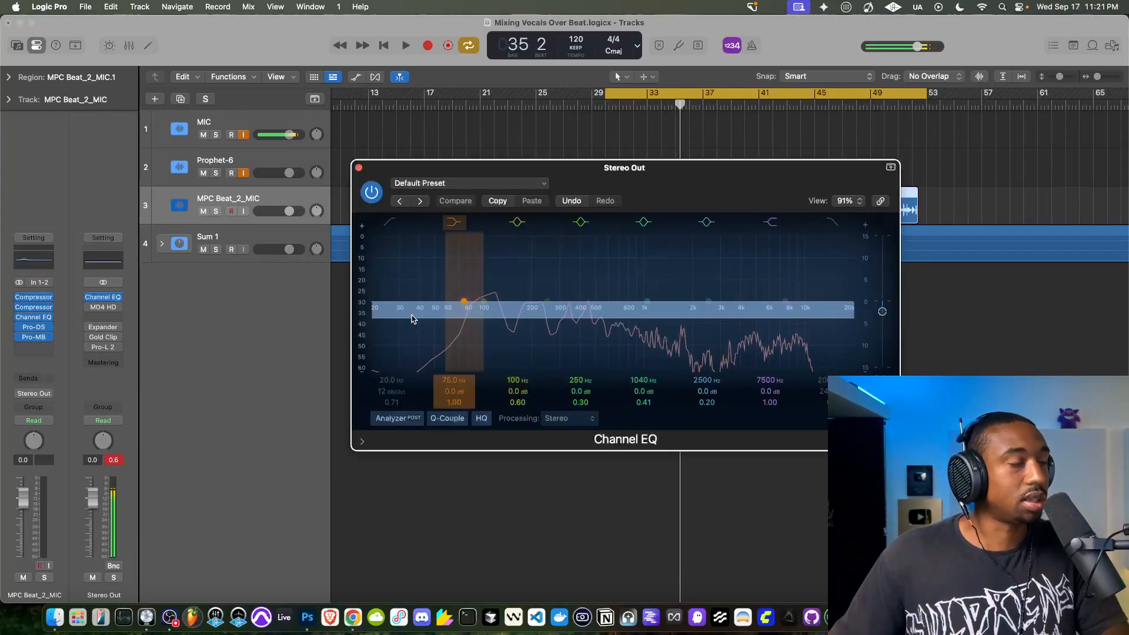
left_click(358, 168)
key("space")
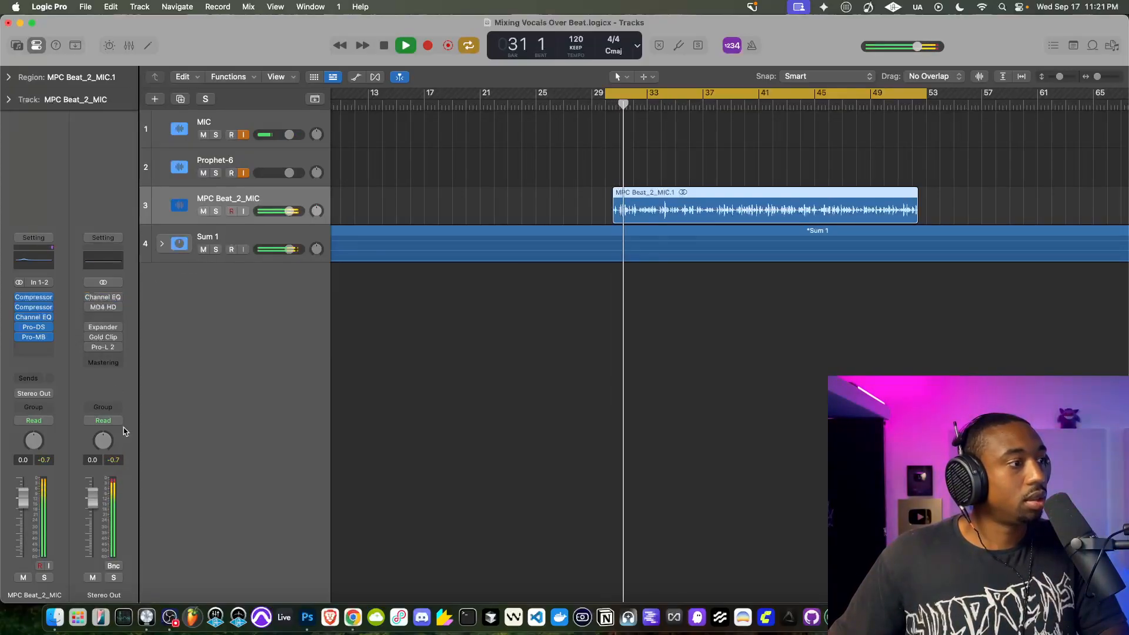
key("space")
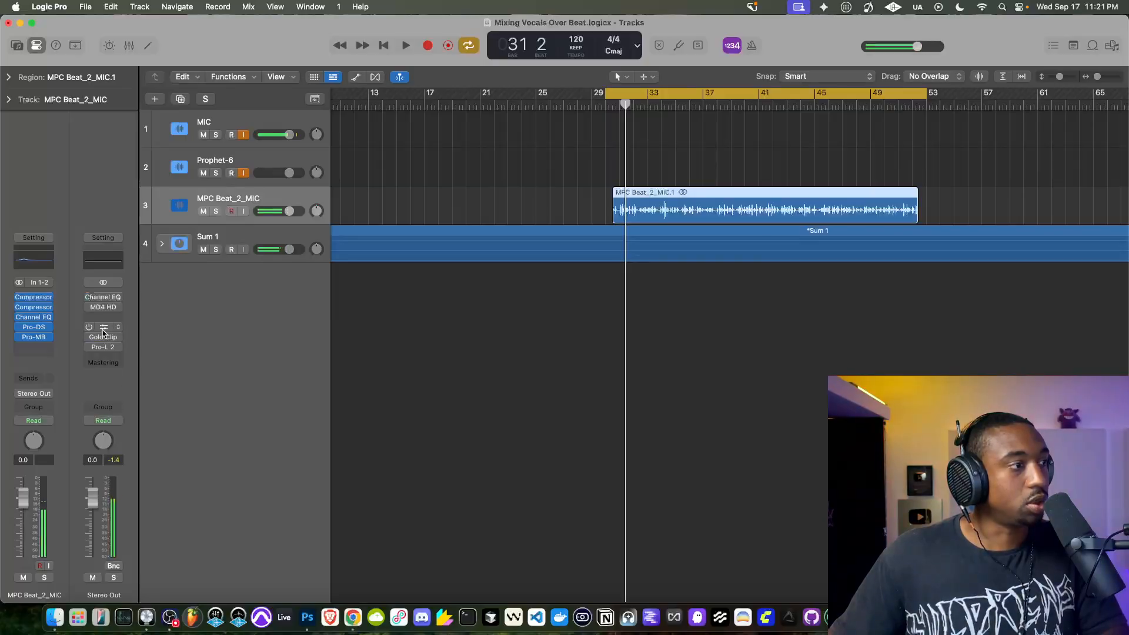
left_click(88, 297)
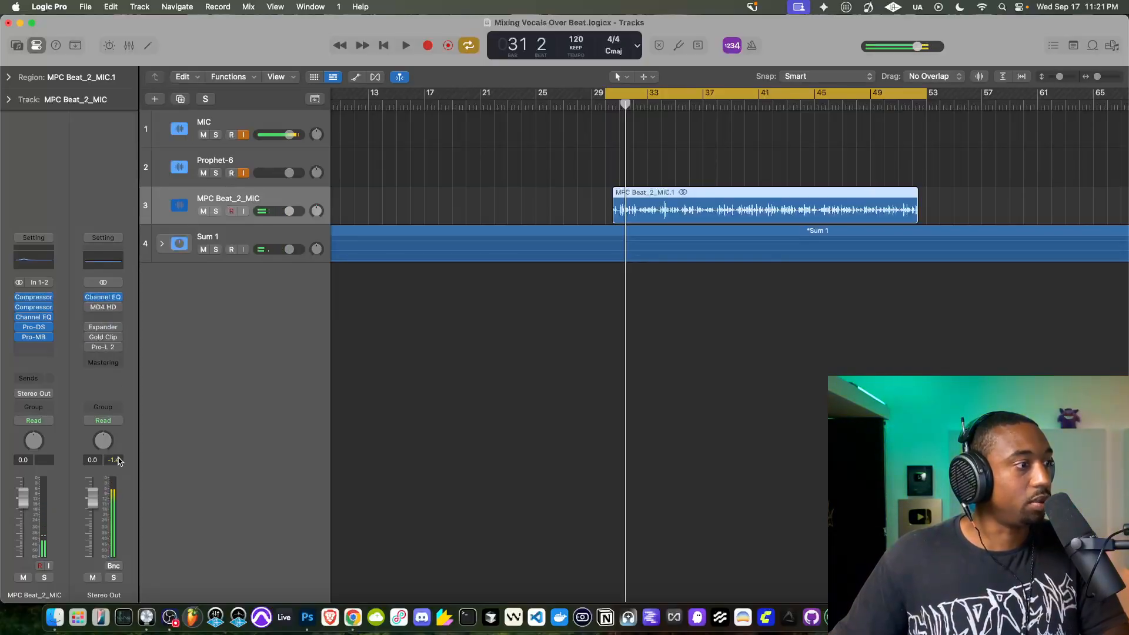
key("space")
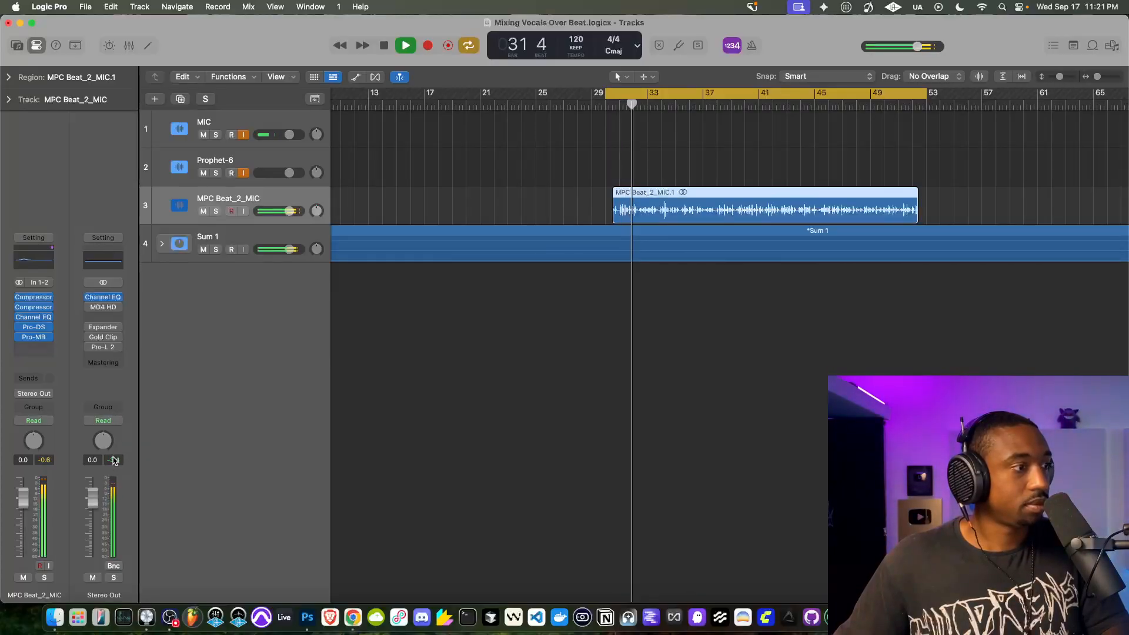
key("space")
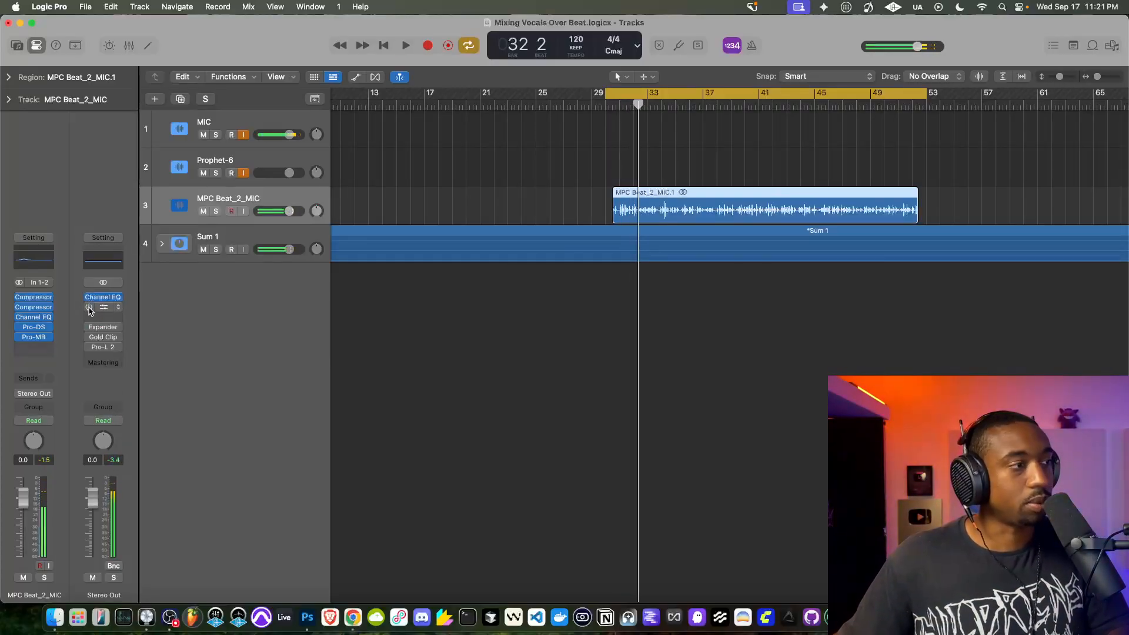
- Enable MD4 HD on the Stereo Out channel, open its main settings, and play the mix through it
left_click(104, 308)
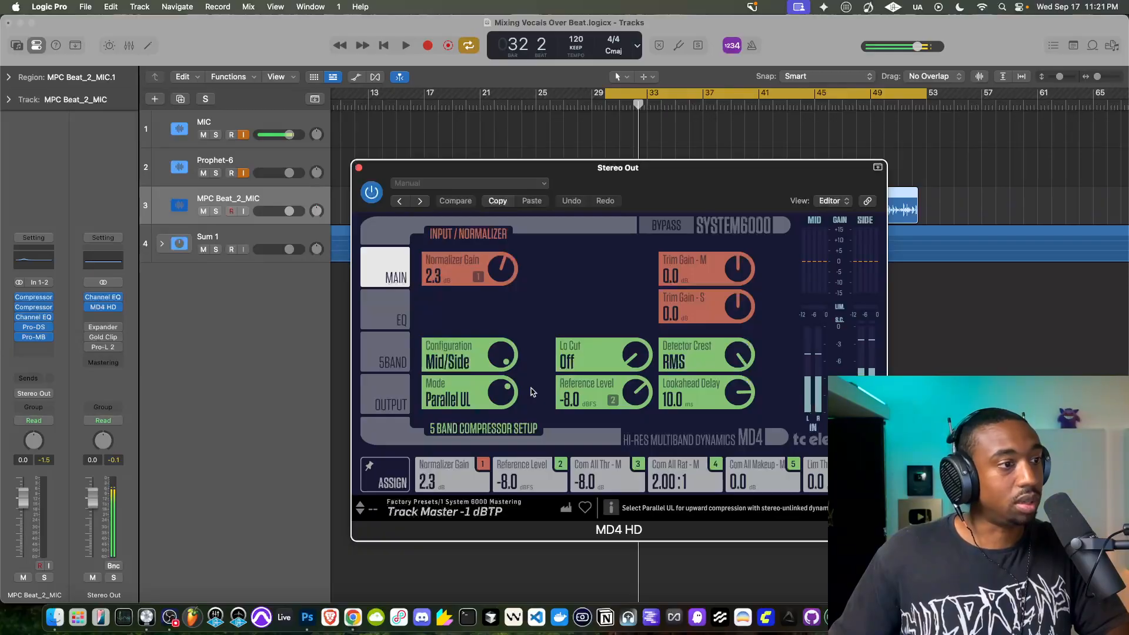
key("space")
key("space")
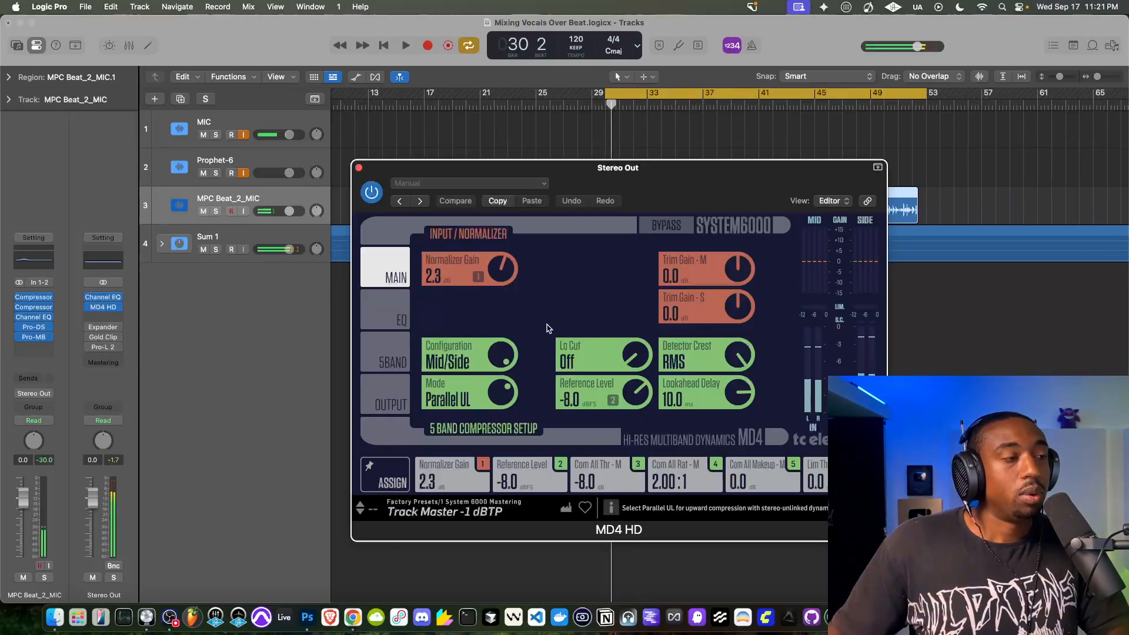
key("space")
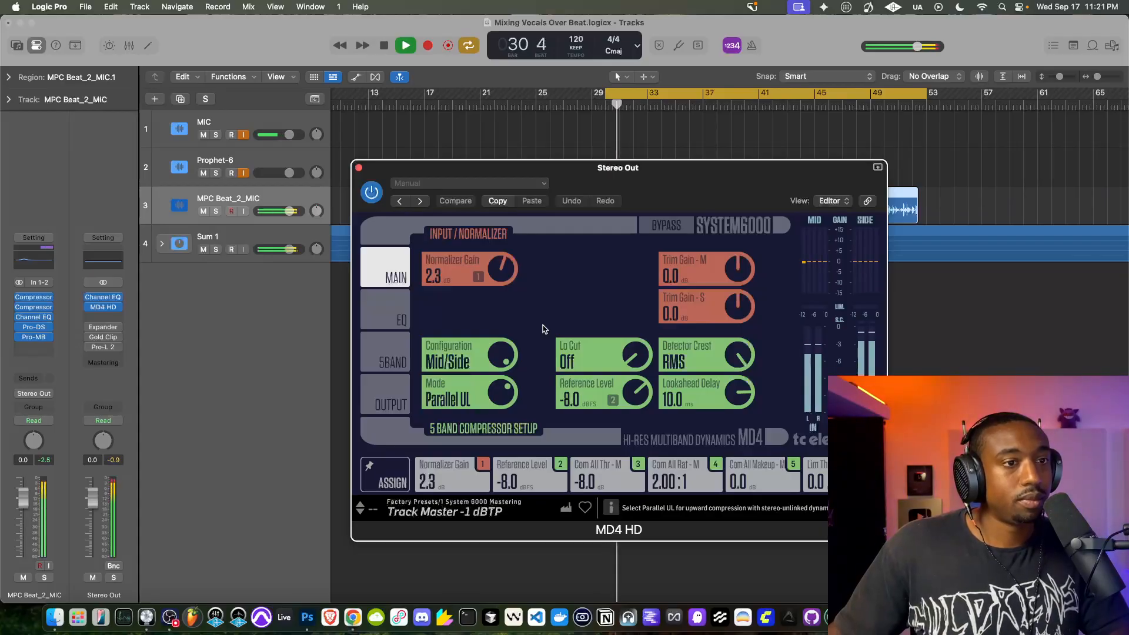
- Review MD4 HD's five-band compressor and limiter settings, and compare the mix with the plug-in bypassed and active
left_click(397, 355)
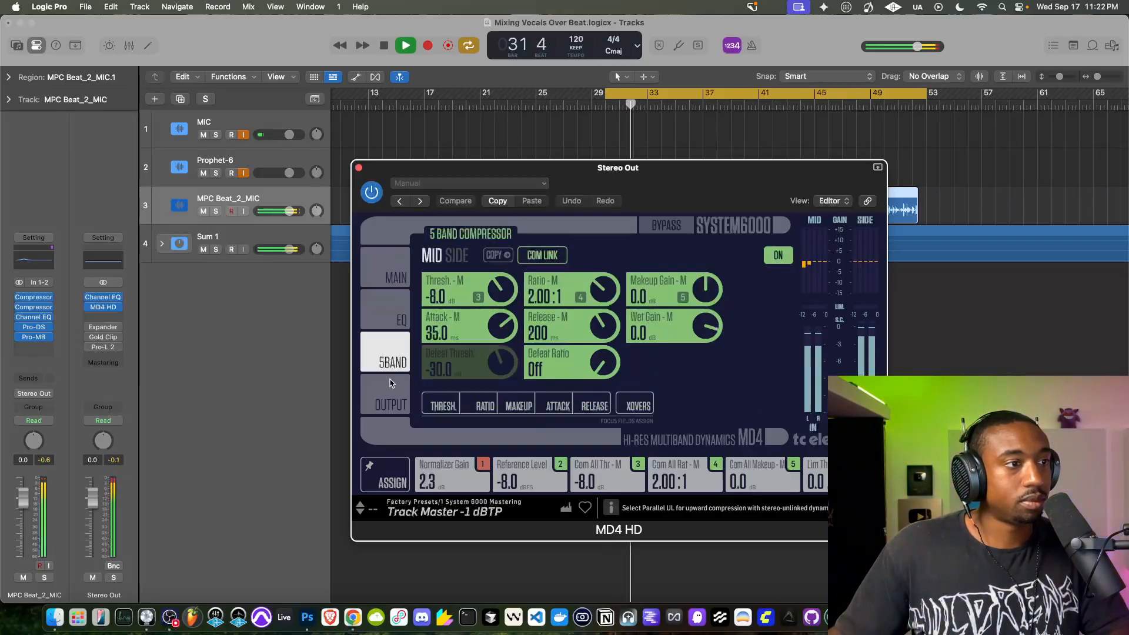
left_click(387, 390)
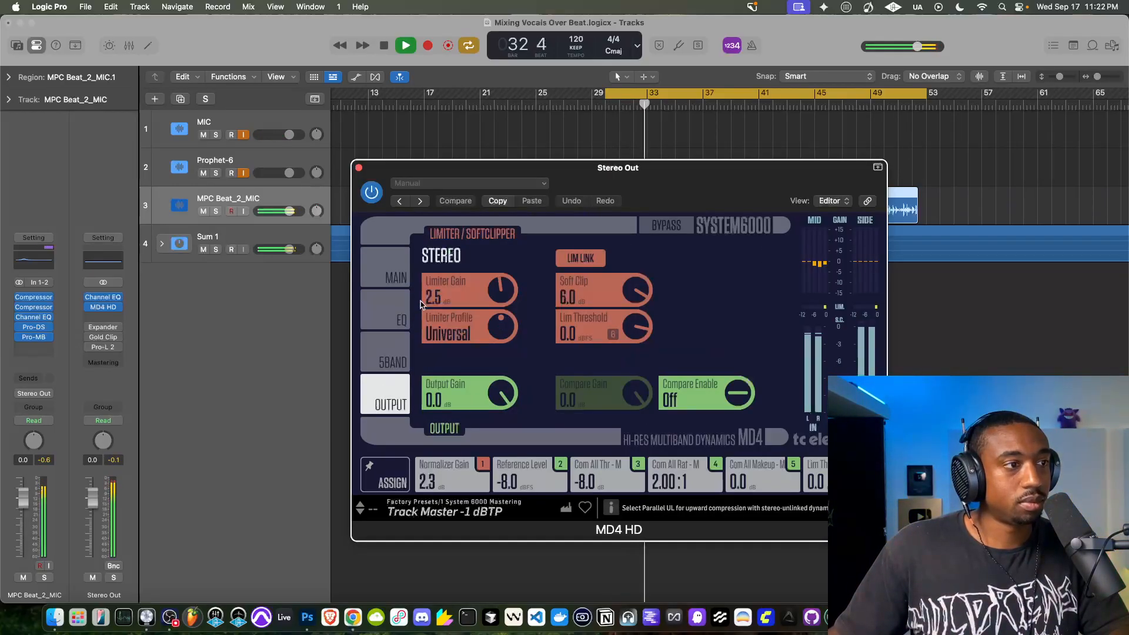
left_click(375, 198)
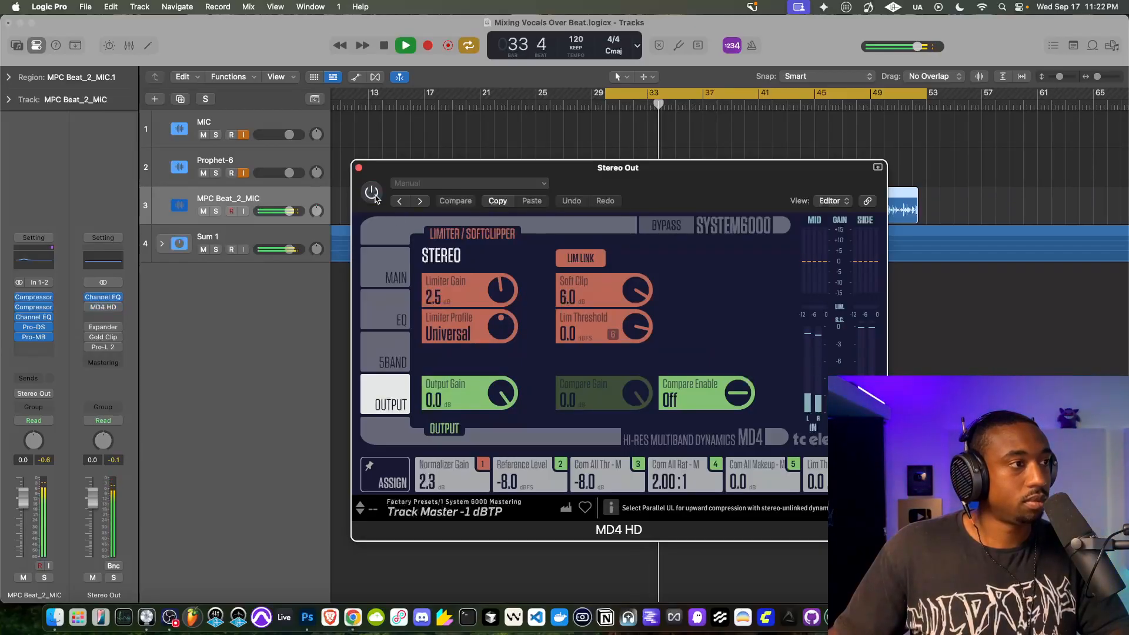
left_click(372, 194)
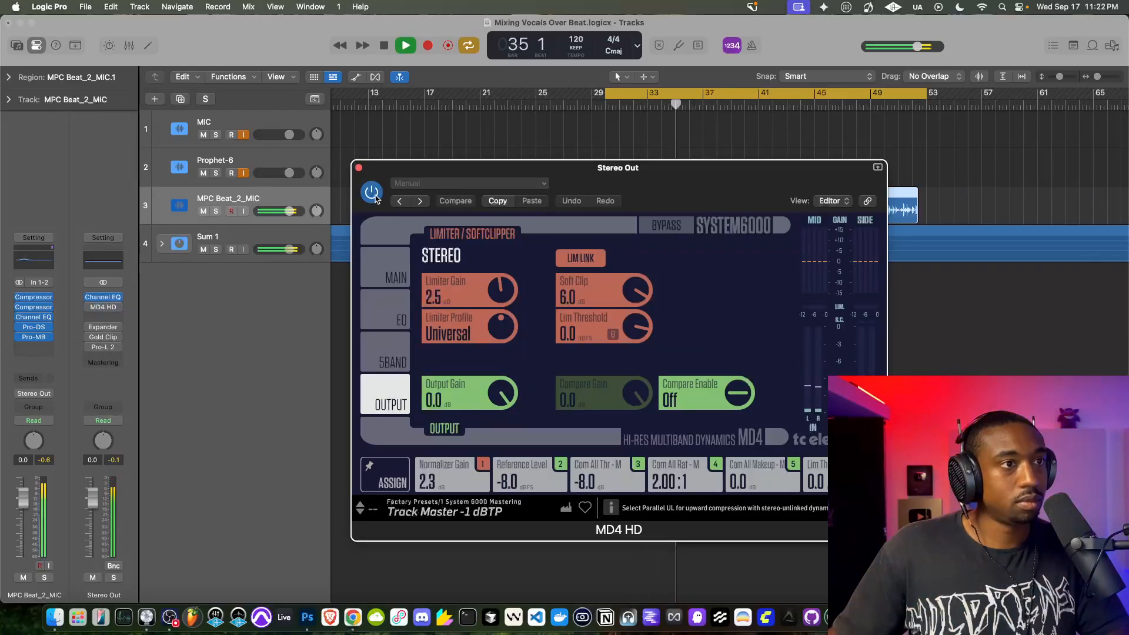
- Stop playback and change the Configuration in MD4 HD's main settings to Stereo
left_click(389, 270)
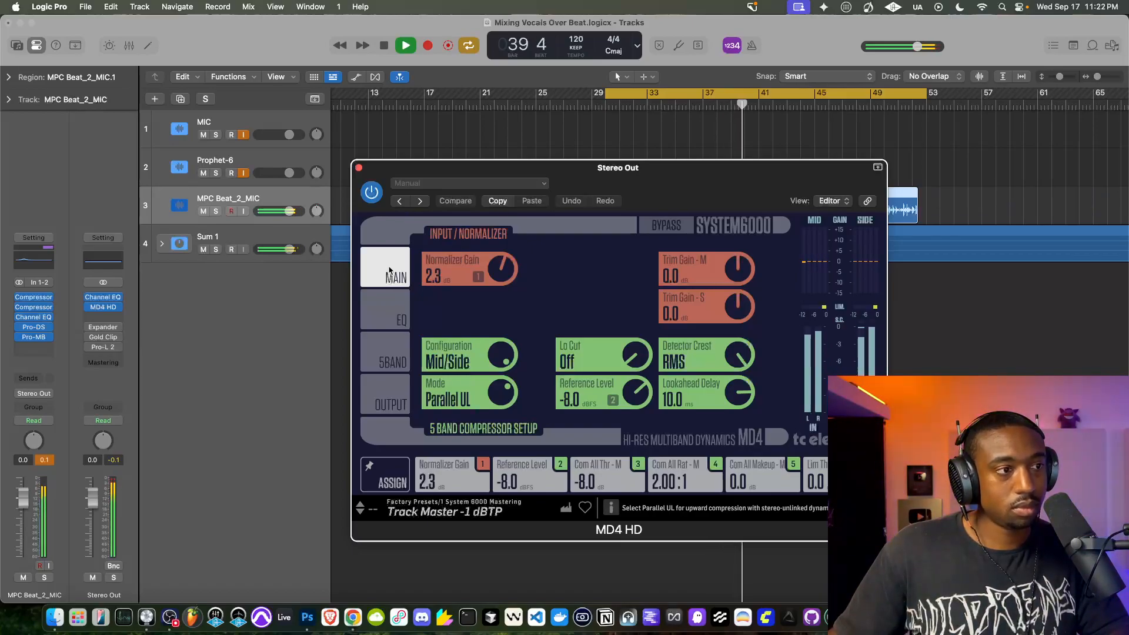
key("space")
left_click_drag(447, 360, 441, 405)
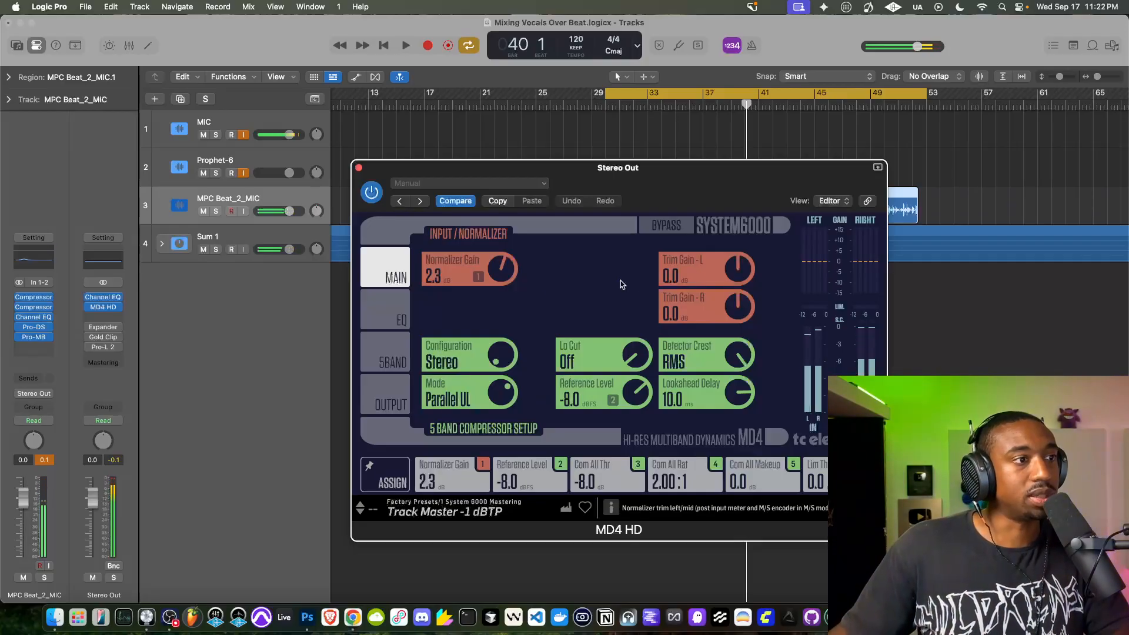
- Set MD4 HD's Configuration to Mid/Side while the mix plays, then stop playback and close the plug-in
key("space")
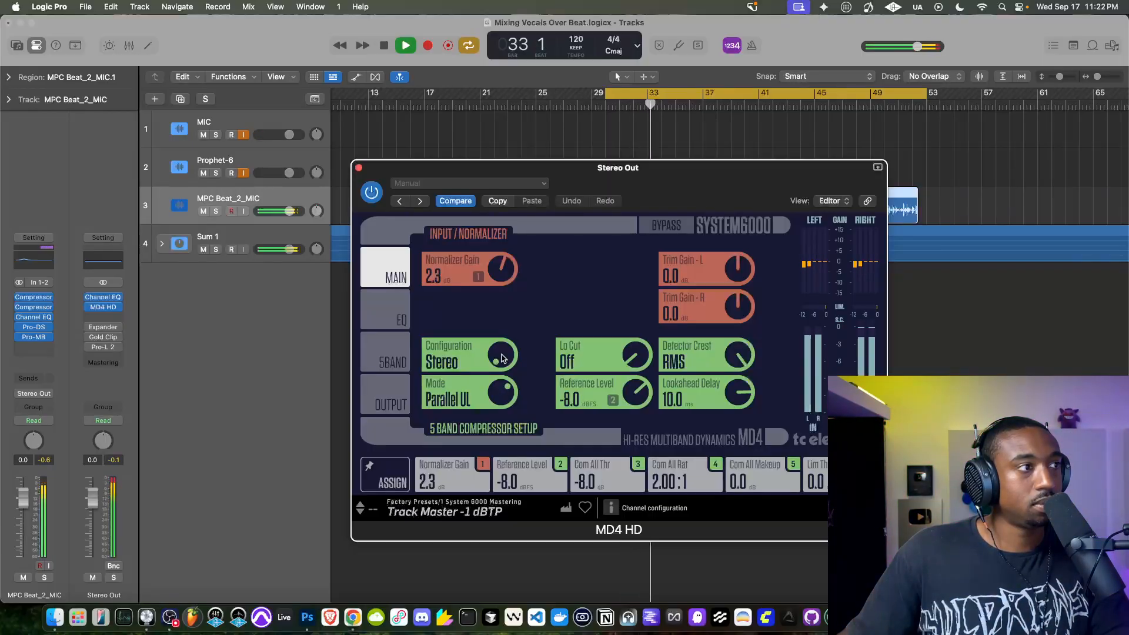
left_click_drag(501, 359, 502, 297)
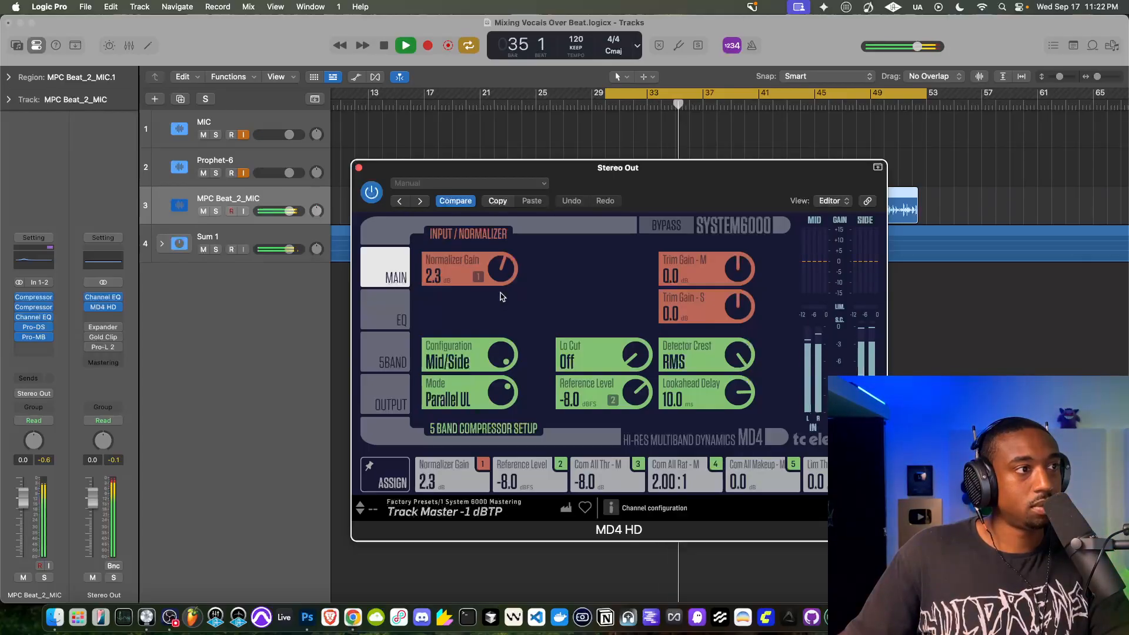
key("space")
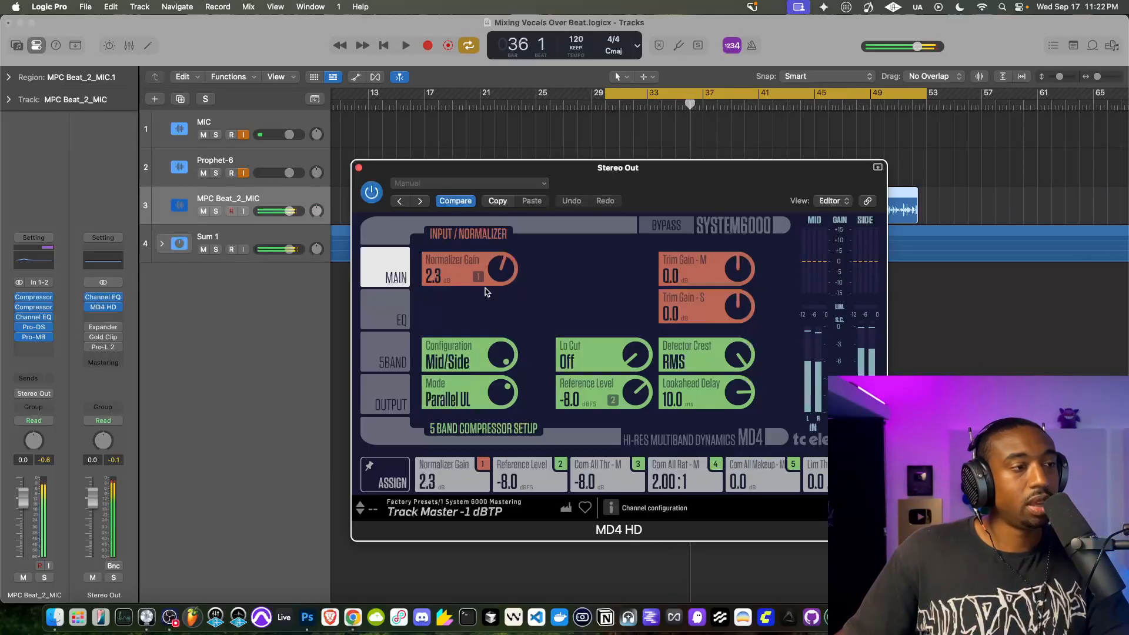
left_click(359, 169)
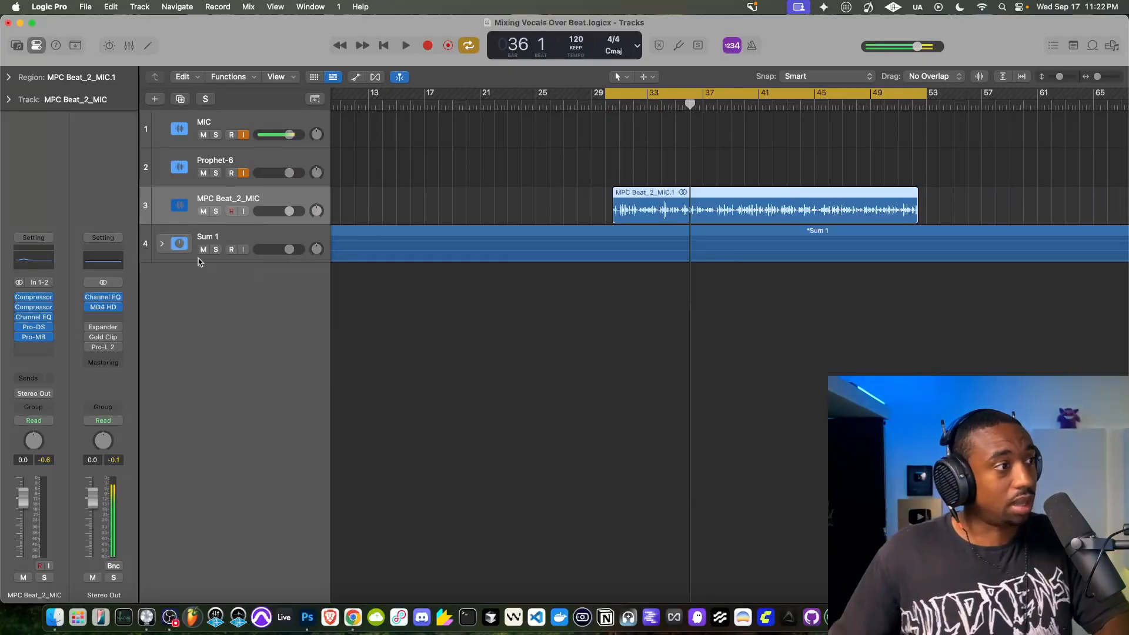
- Enable the Expander on the Stereo Out channel, open its settings, and play the mix through it
left_click(104, 329)
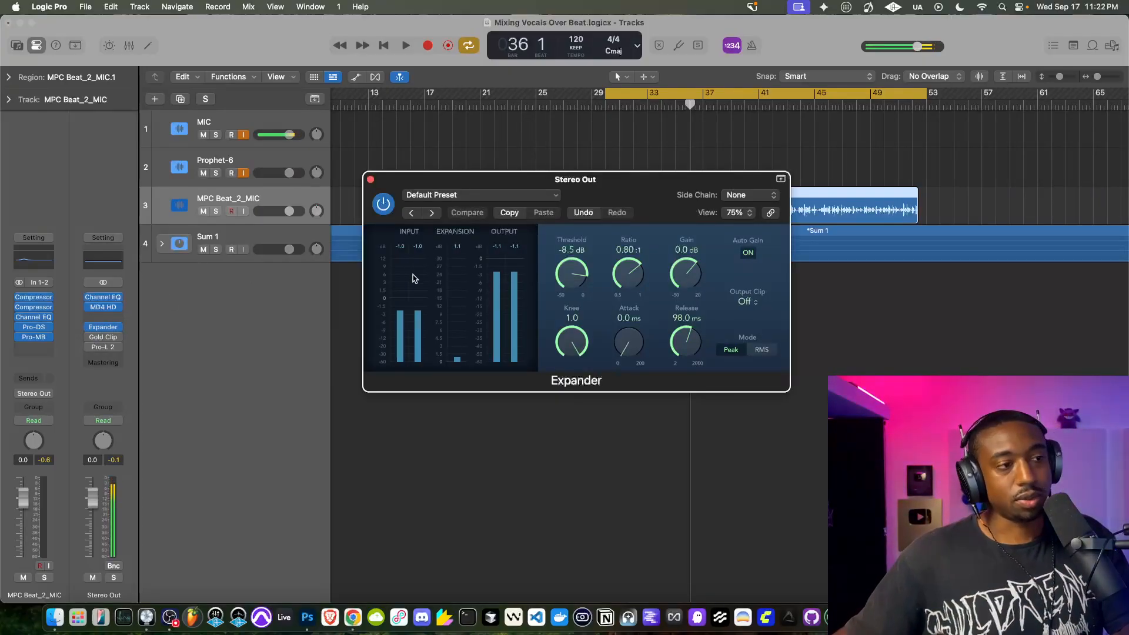
key("space")
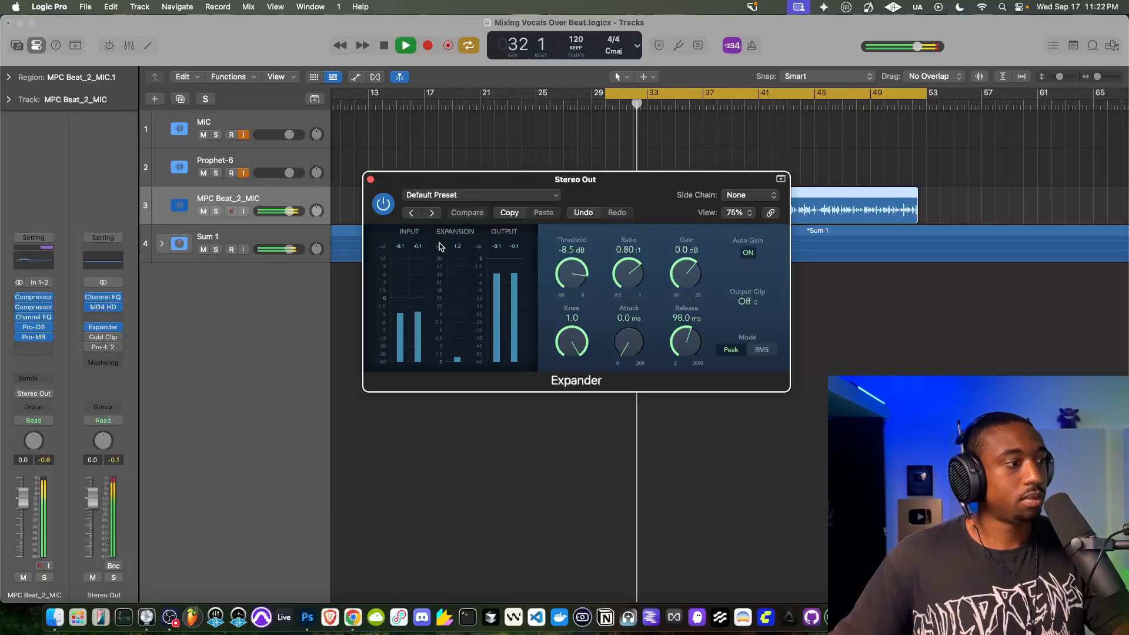
key("space")
- Switch the Expander's Output Clip between Soft and Off, then play the mix with it on Soft and close the plug-in
left_click(755, 303)
left_click(749, 318)
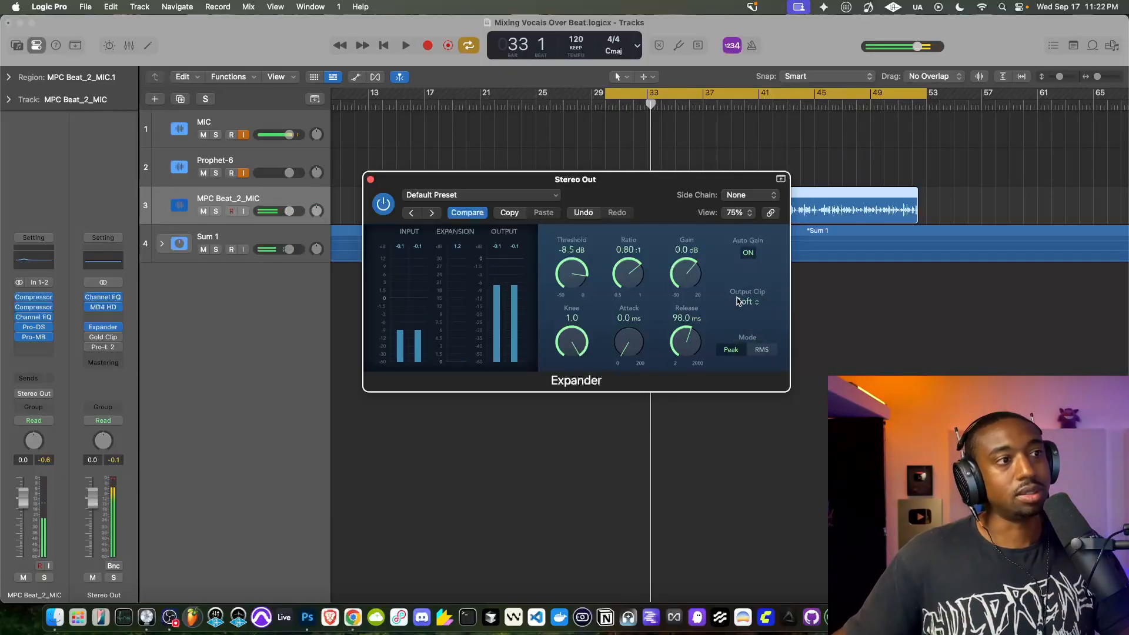
left_click(739, 301)
left_click(745, 292)
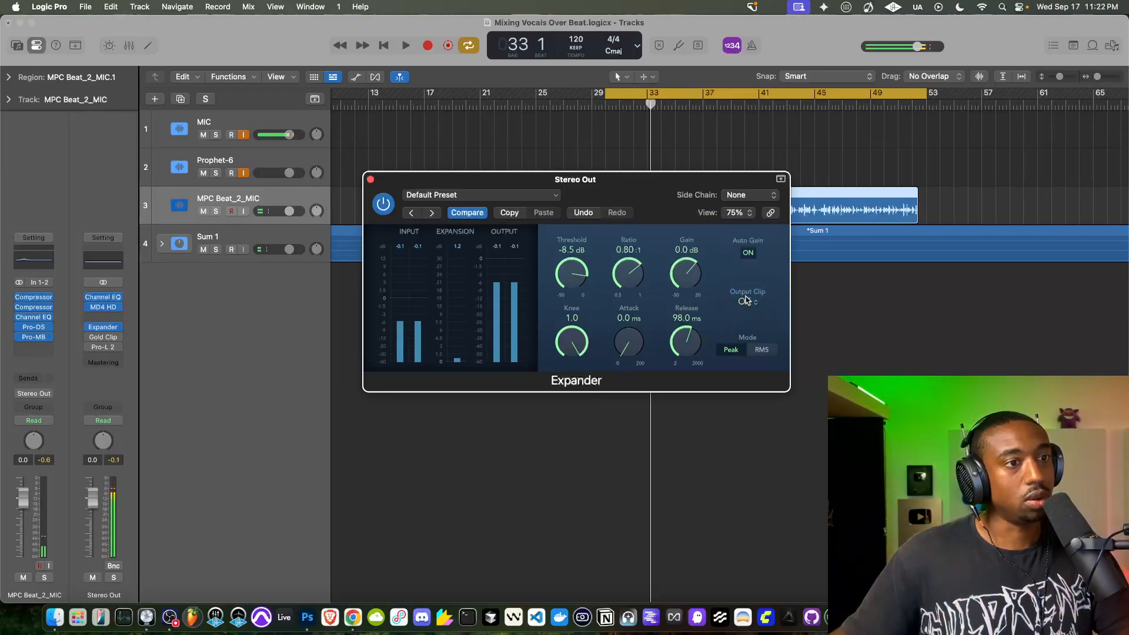
left_click(746, 302)
left_click(745, 313)
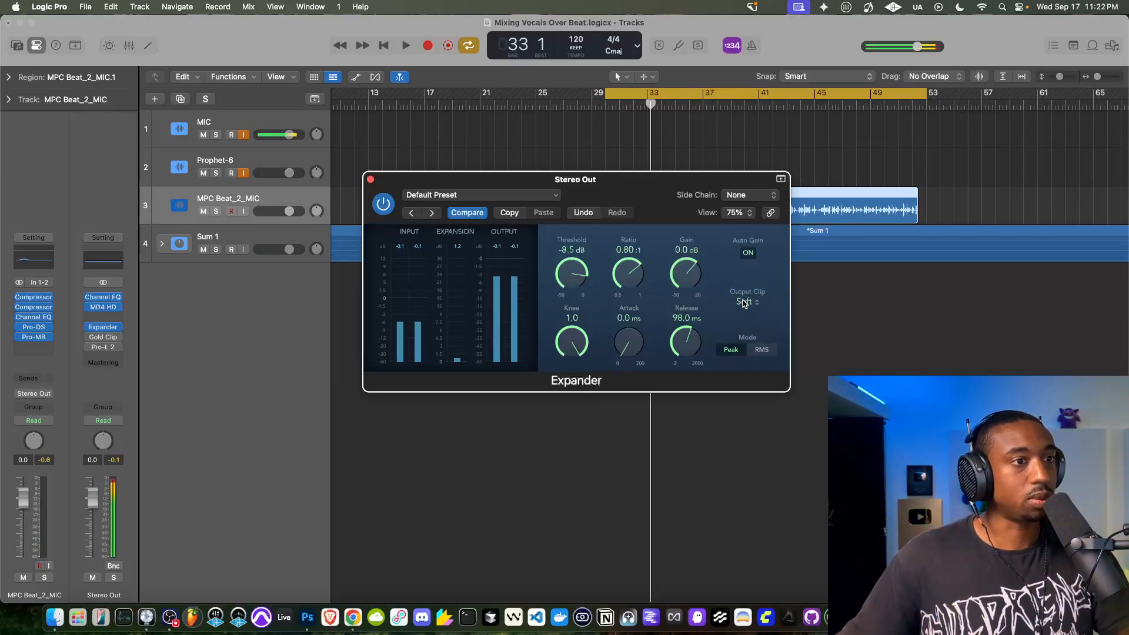
left_click_drag(655, 202, 562, 193)
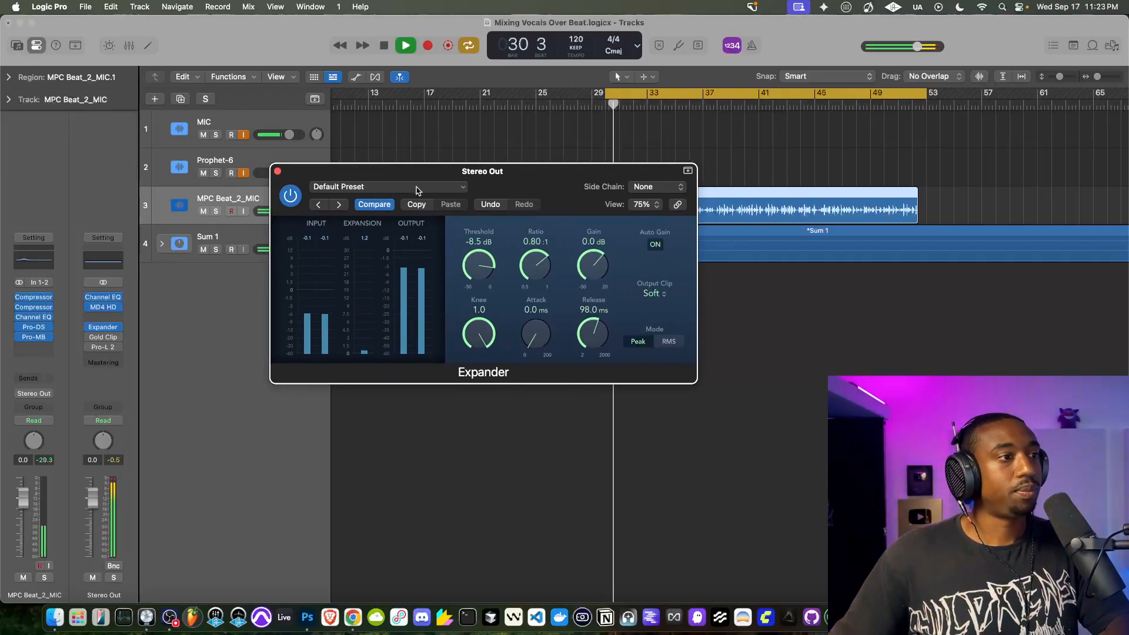
left_click(278, 171)
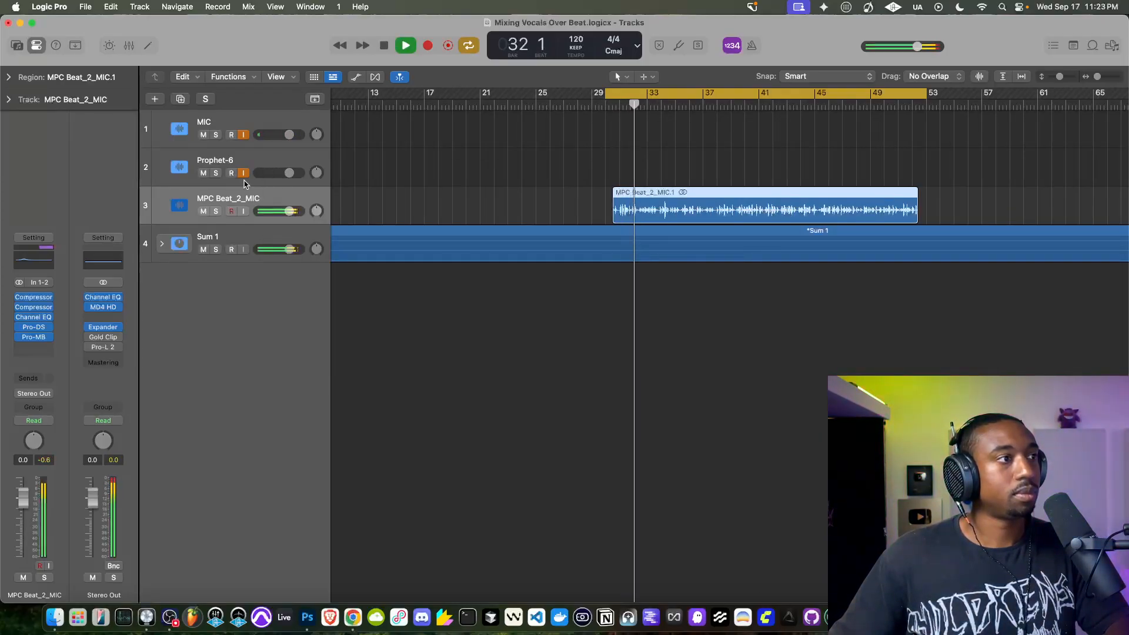
- Reopen the Expander, set its Output Clip to Off, audition the mix, and close the plug-in
left_click(105, 328)
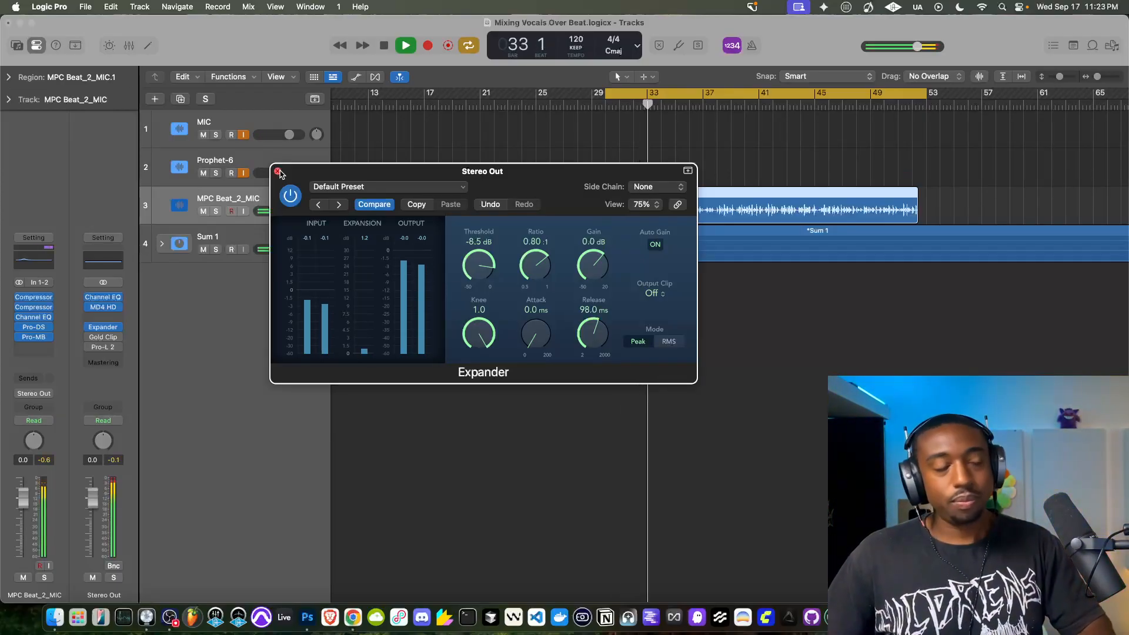
left_click(279, 171)
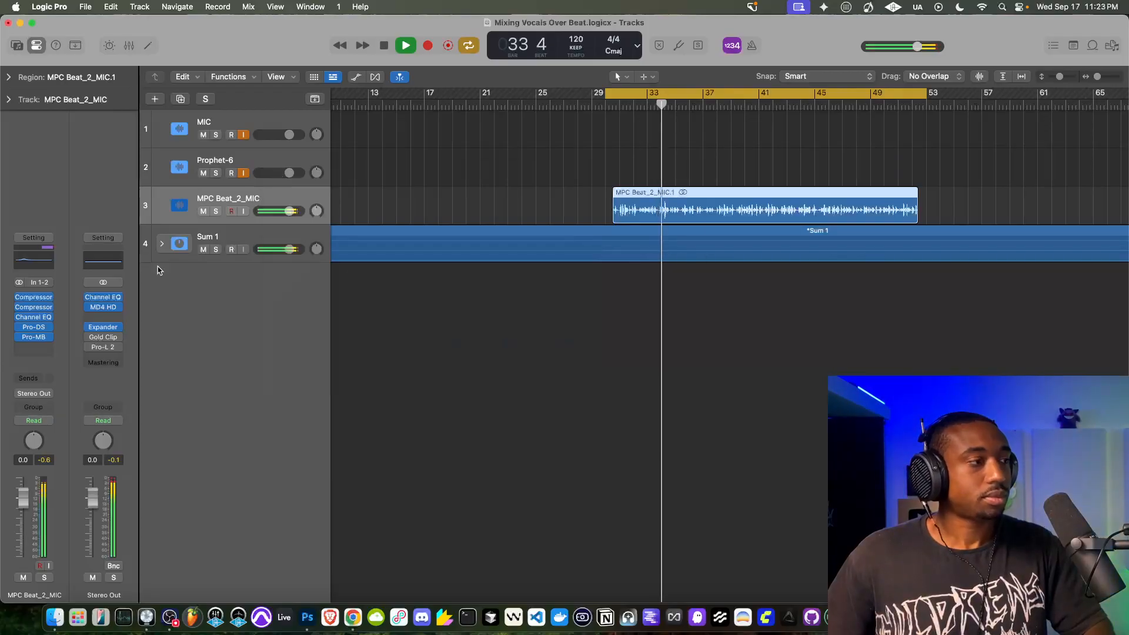
mouse_move(115, 330)
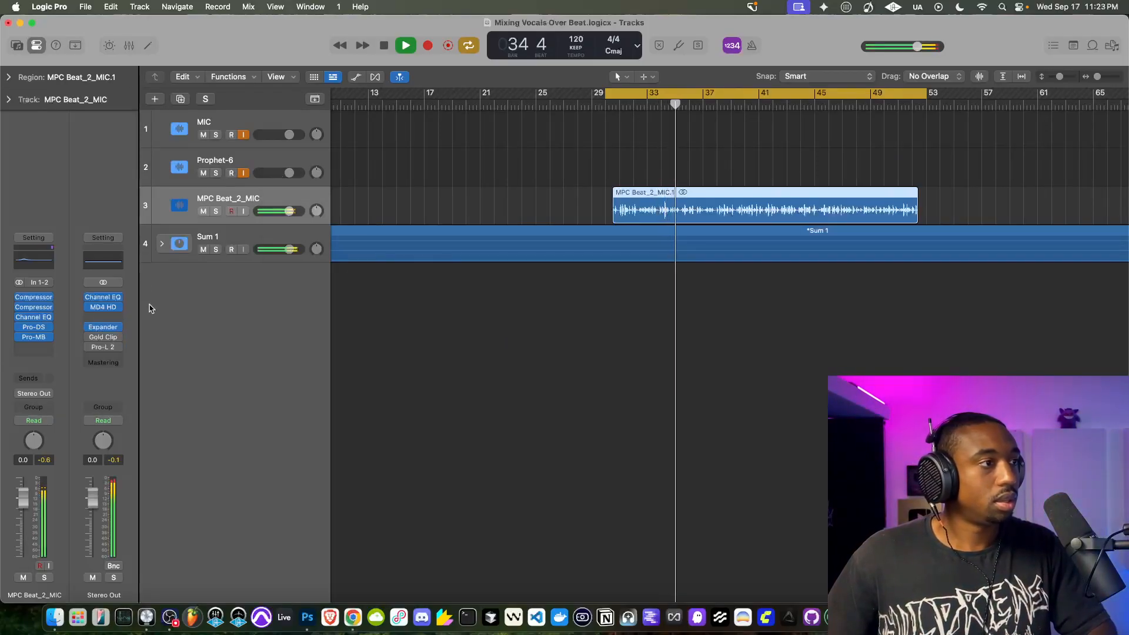
left_click(99, 330)
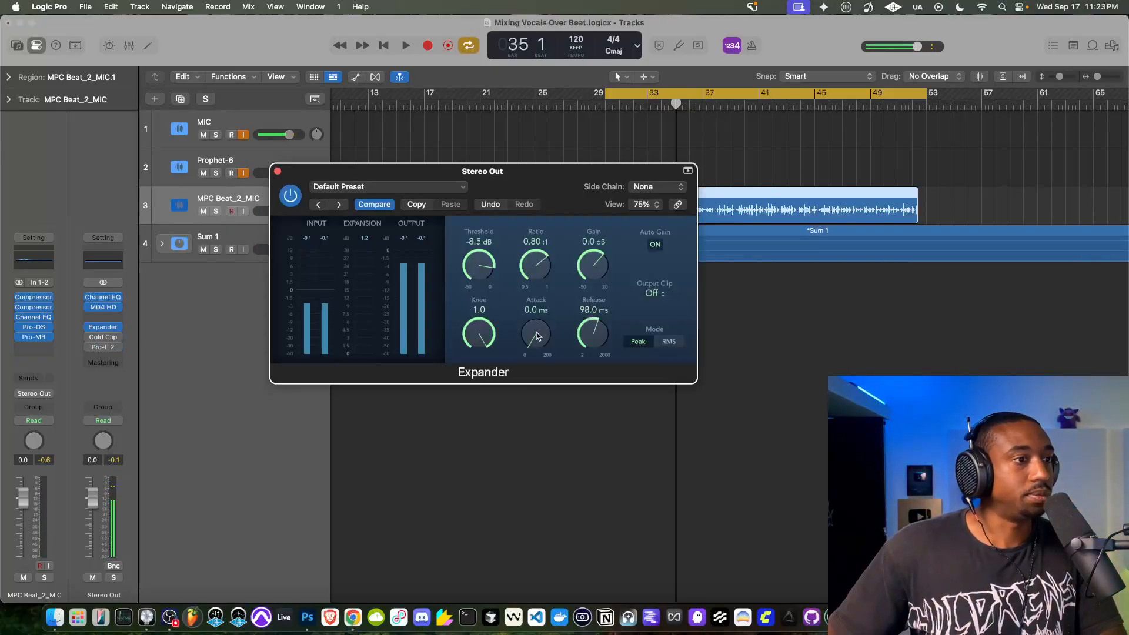
left_click(278, 172)
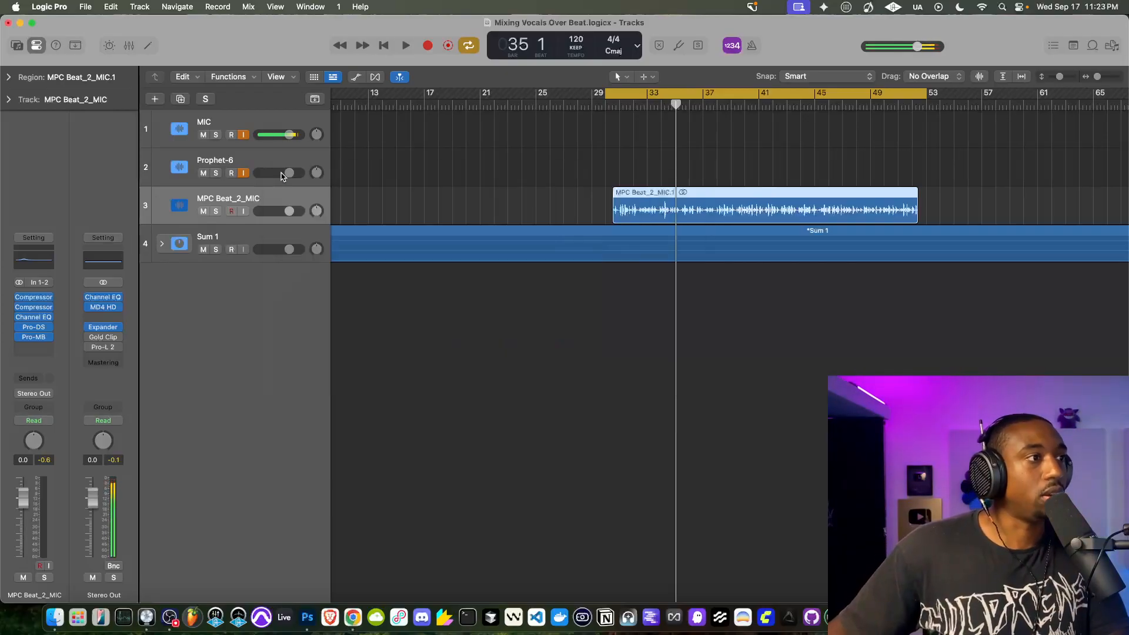
- Enable Gold Clip on the Stereo Out channel, play the mix through it, and switch on Unity
left_click(101, 337)
left_click_drag(618, 178, 401, 126)
key("space")
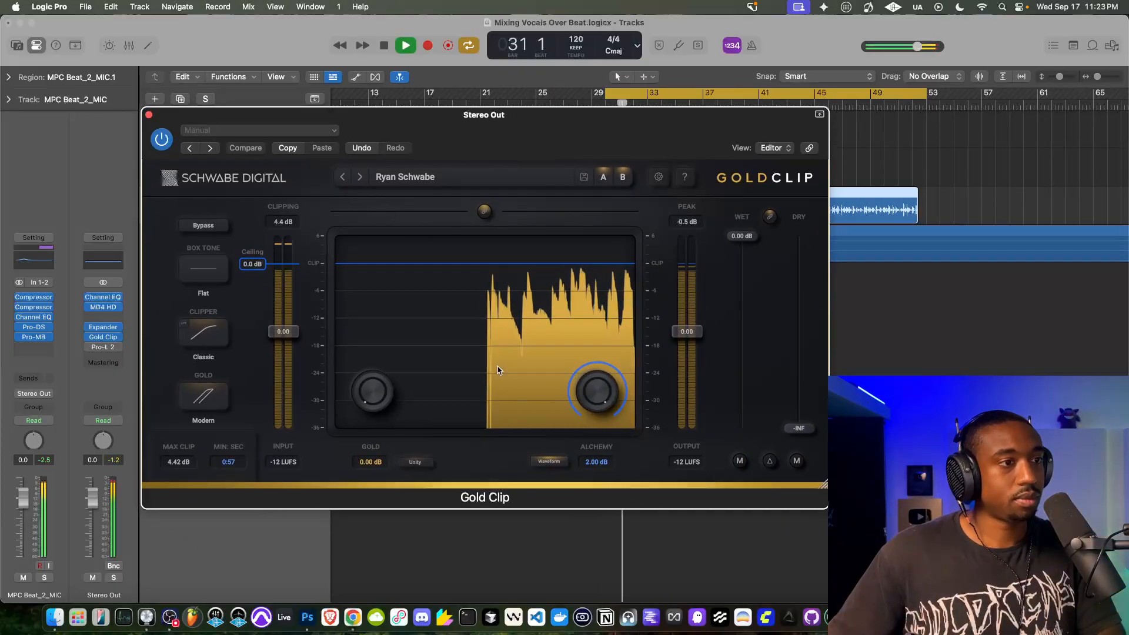
key("space")
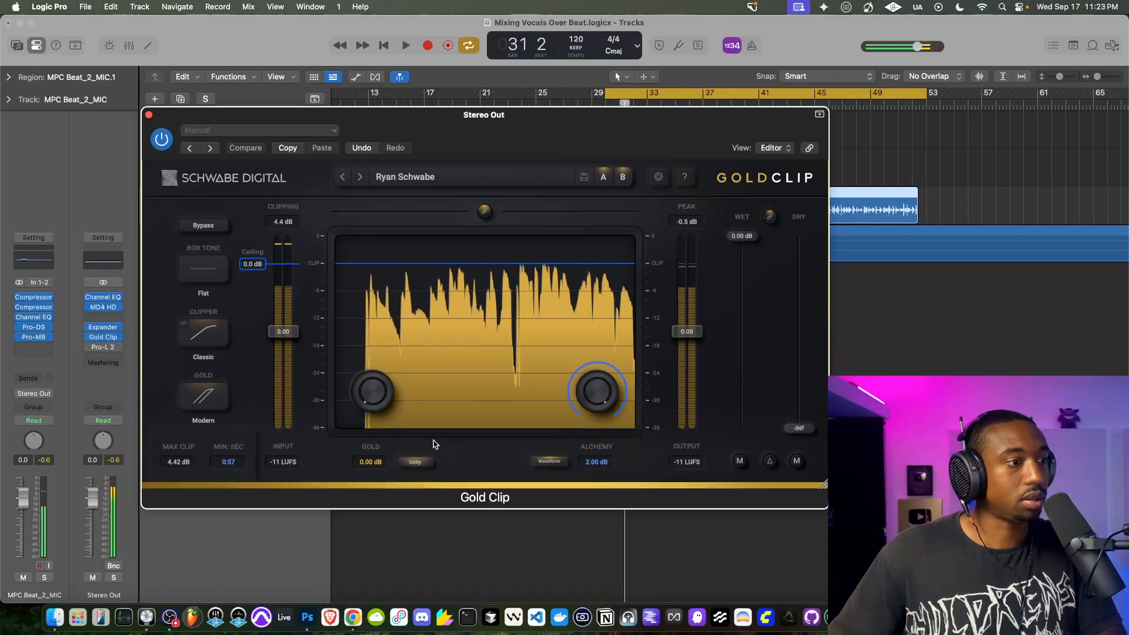
- Audition Gold Clip with the Gold amount at 2.50 dB, return it to 0.00 dB, and close the plug-in
key("space")
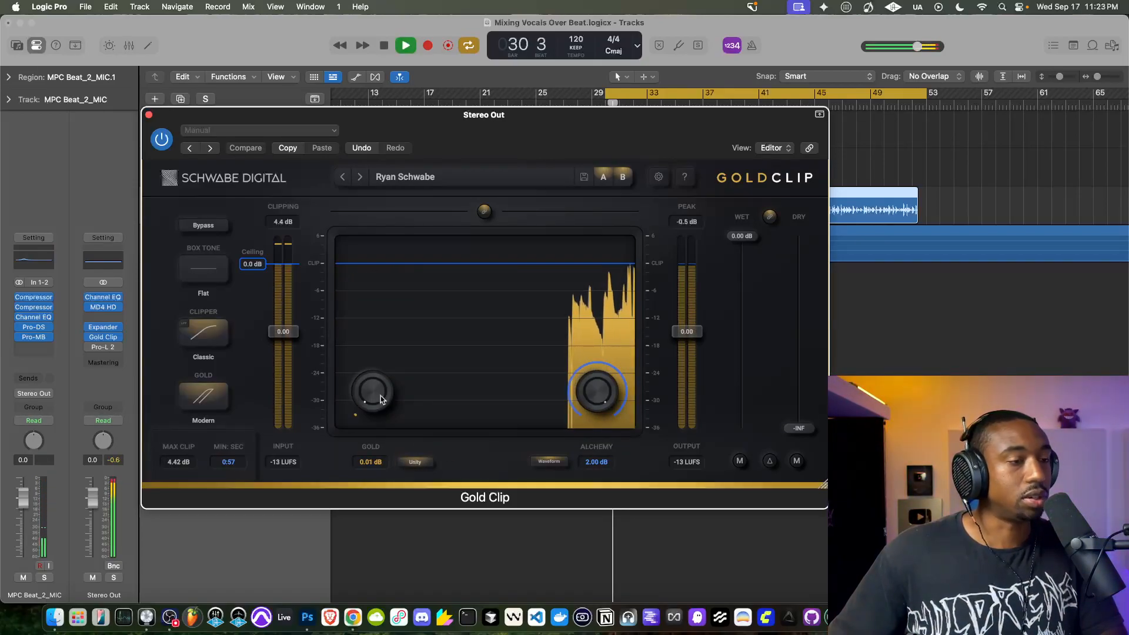
left_click_drag(383, 397, 363, 217)
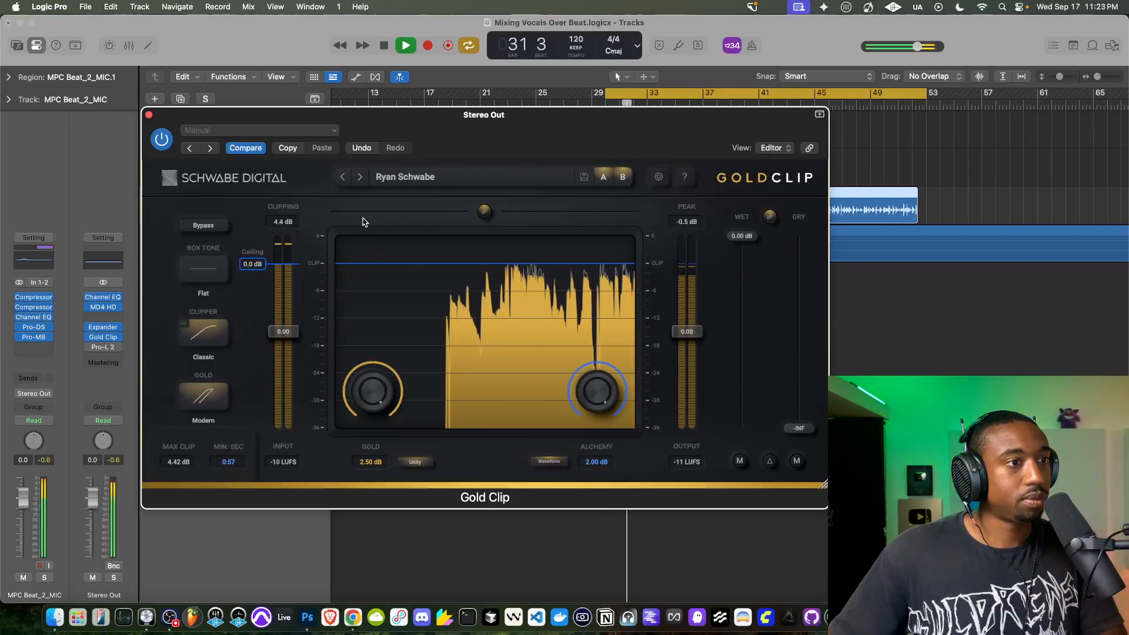
key("space")
left_click_drag(372, 391, 377, 337)
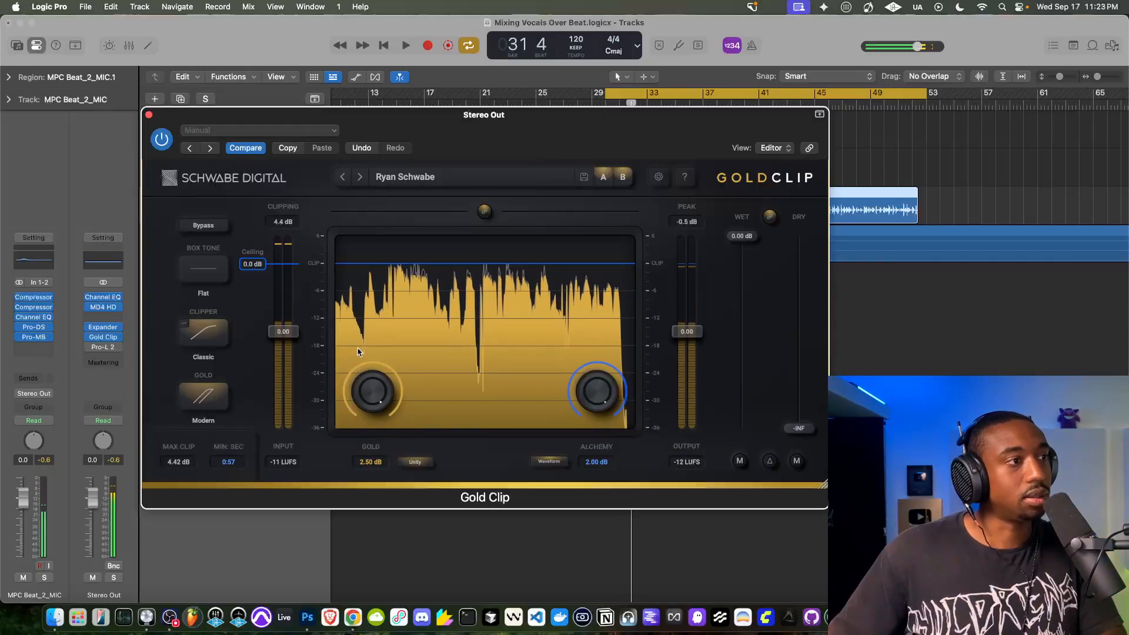
key("space")
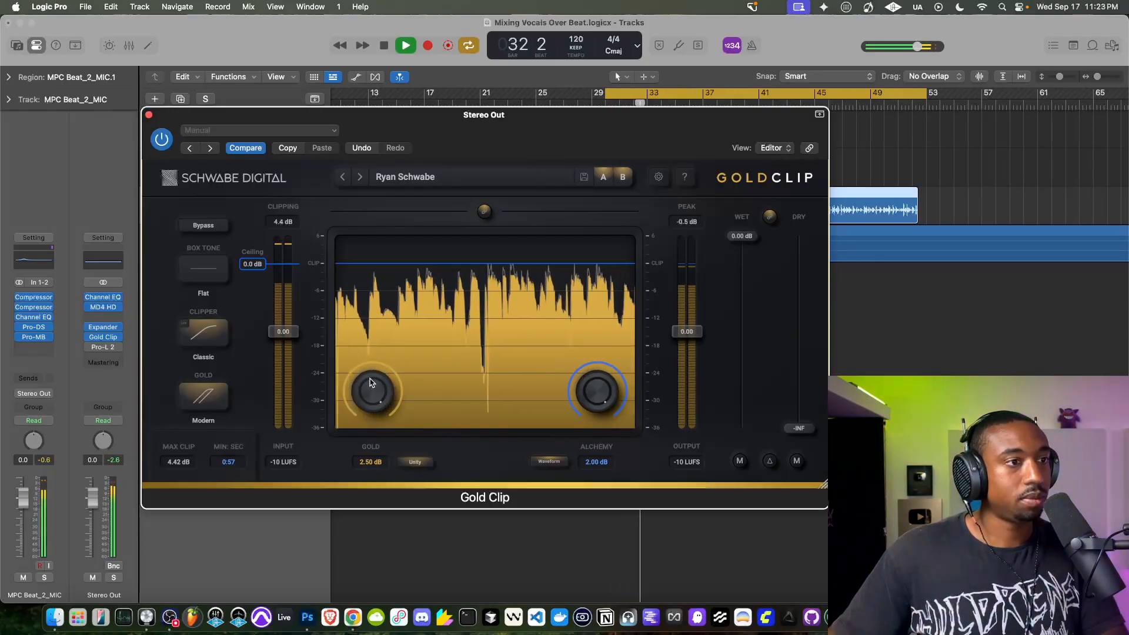
left_click_drag(371, 382, 325, 492)
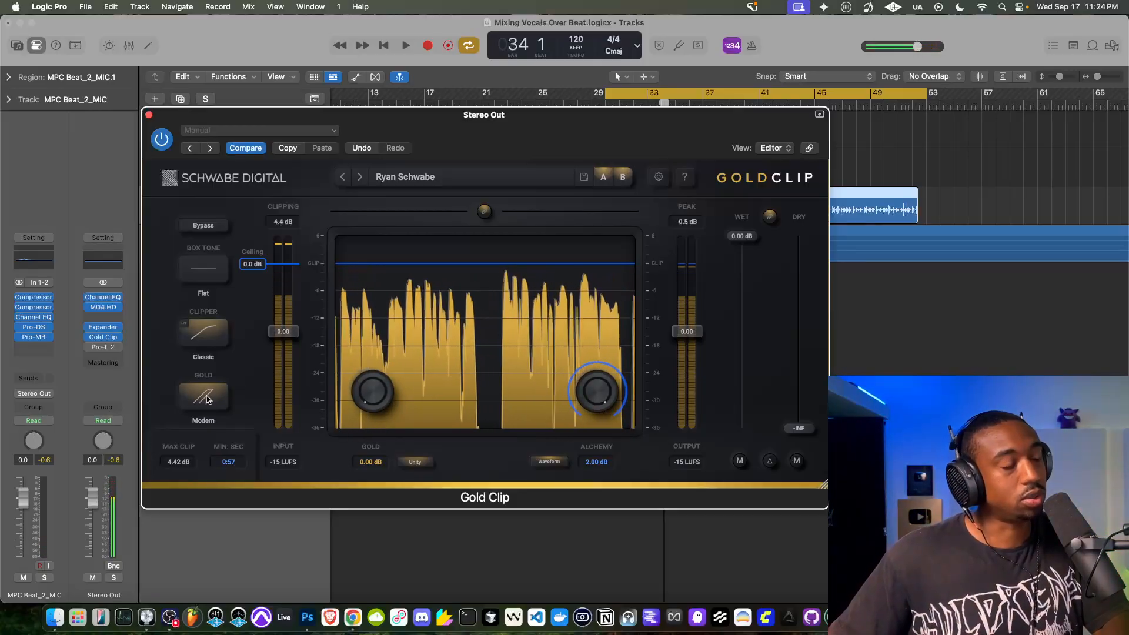
key("space")
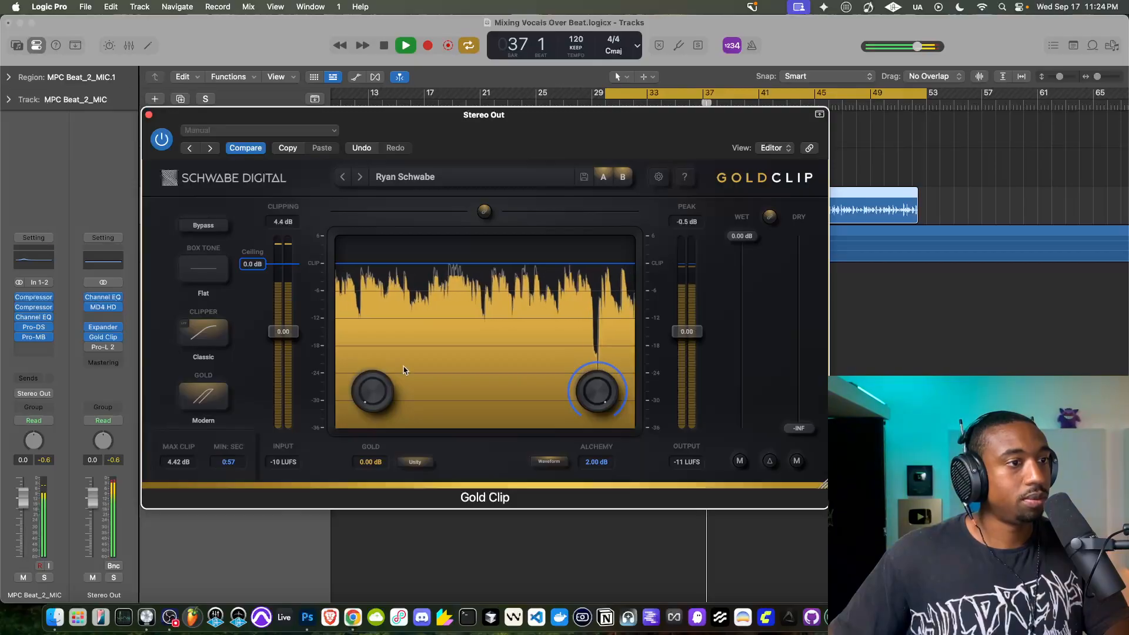
left_click(150, 116)
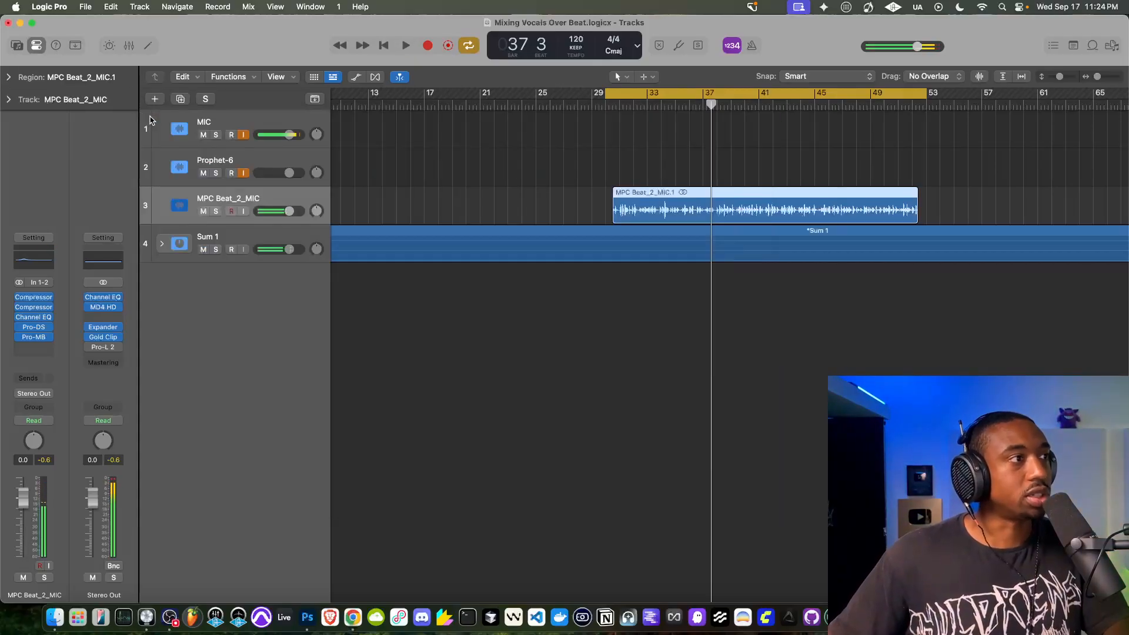
- Enable Pro-L 2 on the Stereo Out channel, open its settings, and play the mix through the limiter
left_click(101, 346)
left_click_drag(500, 166, 387, 165)
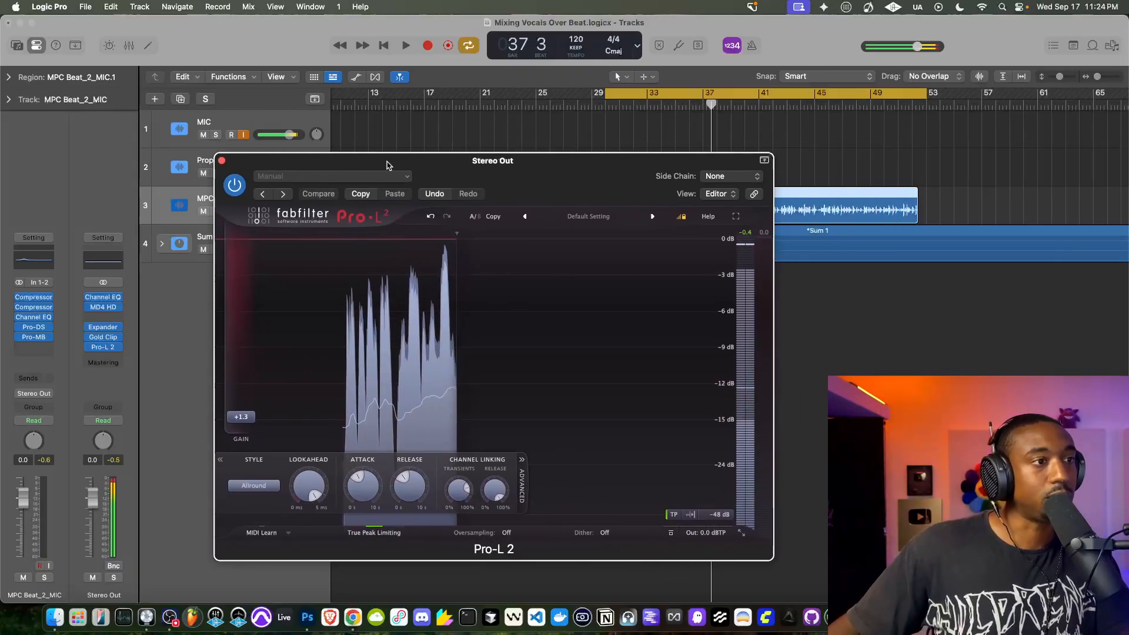
key("space")
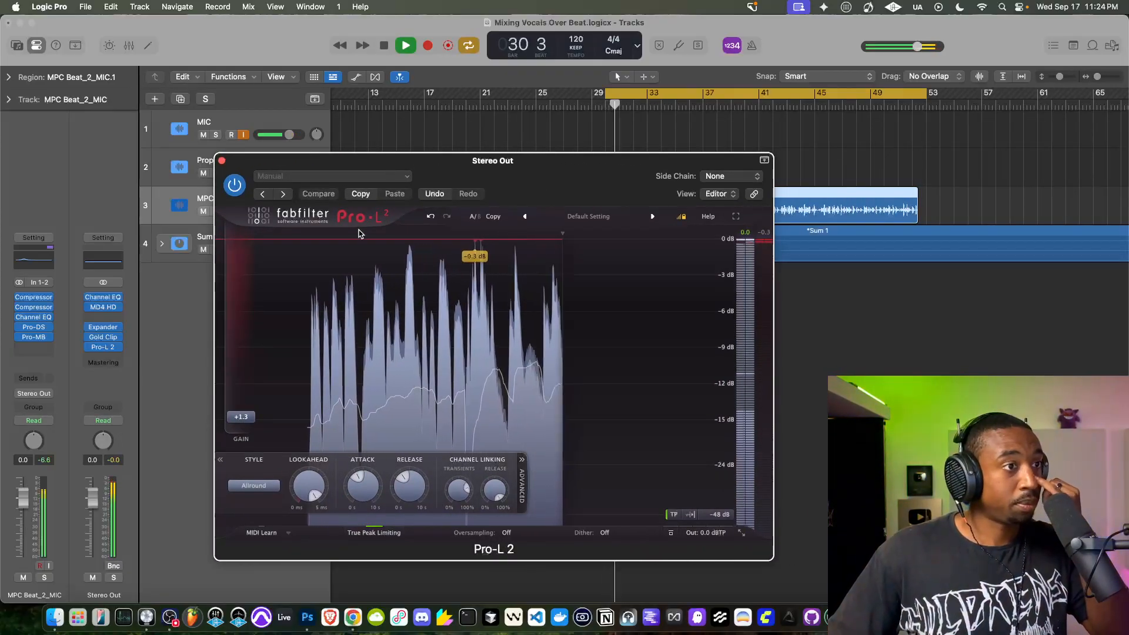
mouse_move(246, 419)
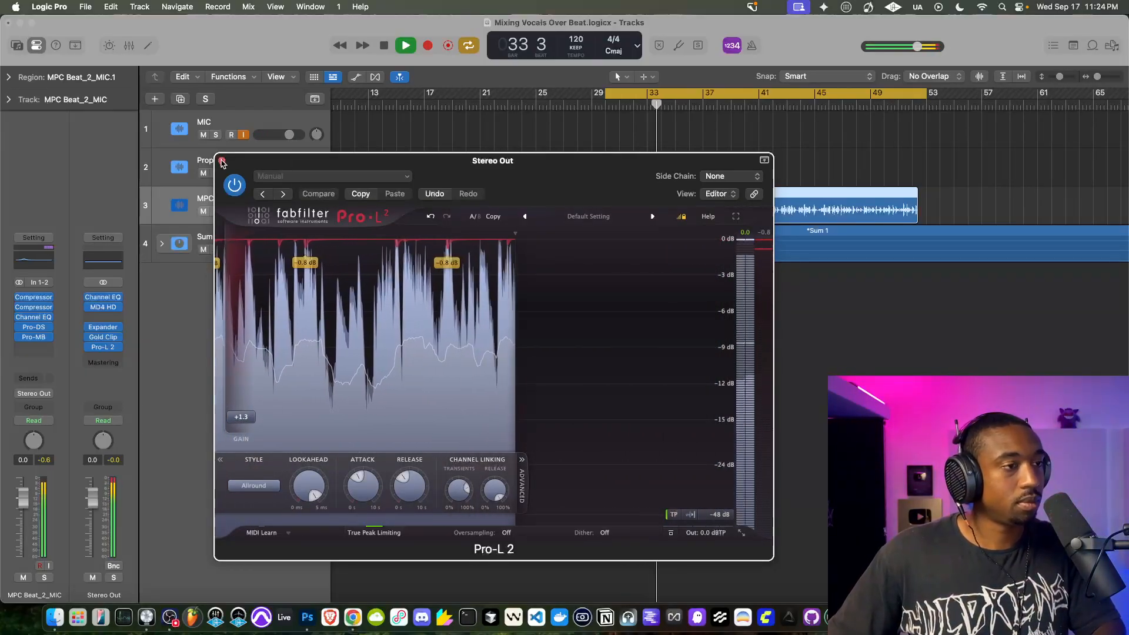
- Play the mix twice with the MIC track's input monitoring off, selecting the Sum 1 stack between passes and restoring monitoring after each
left_click(244, 135)
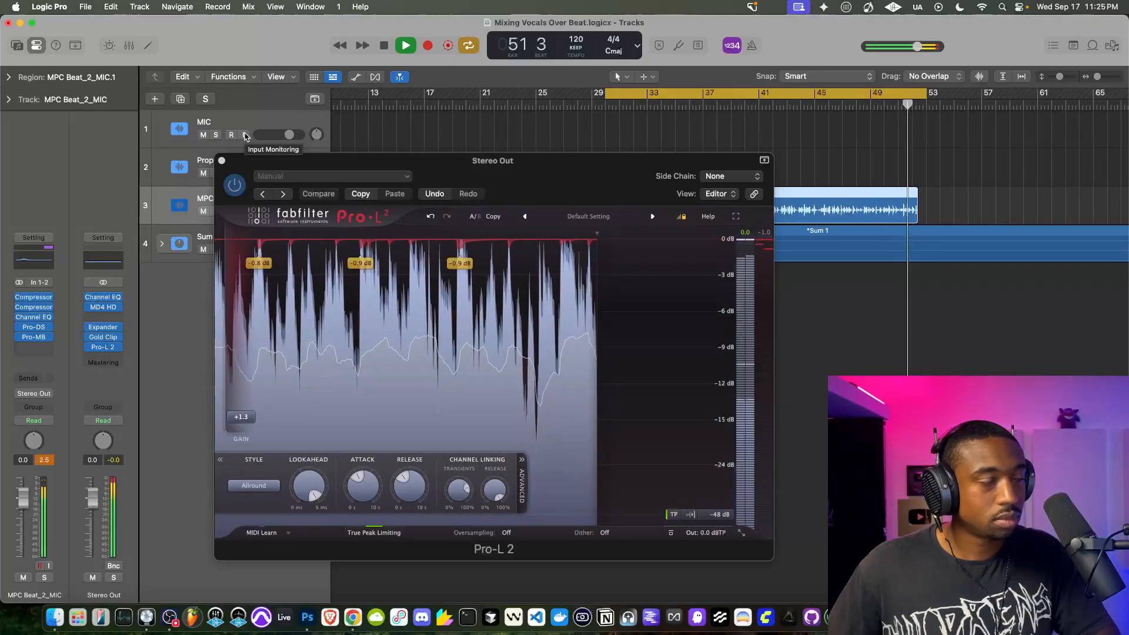
left_click(244, 136)
key("space")
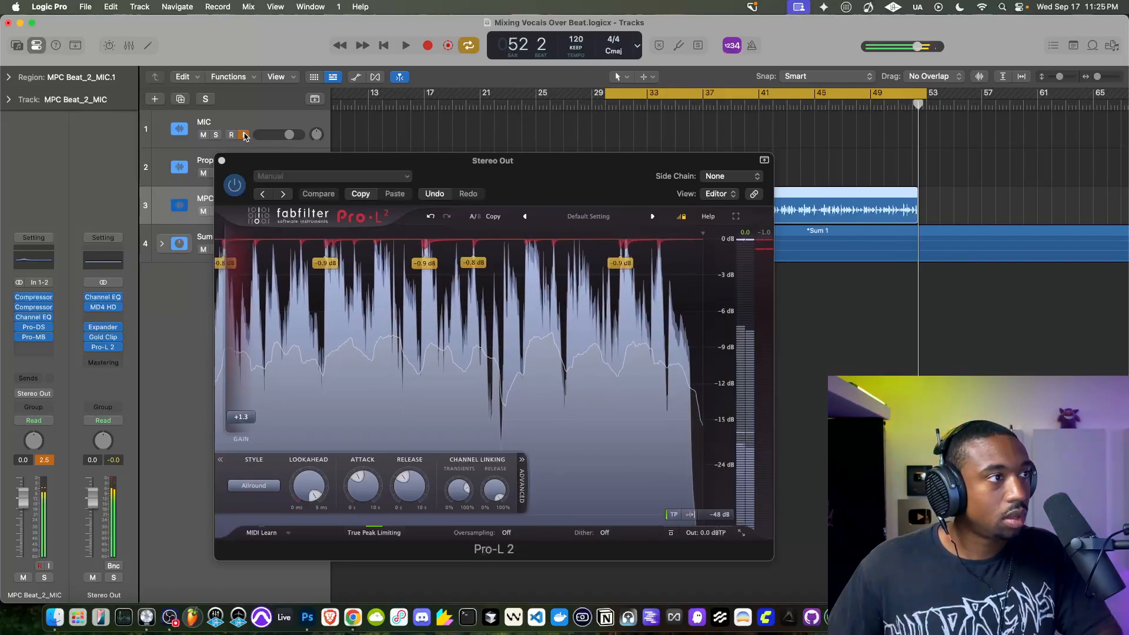
left_click(150, 254)
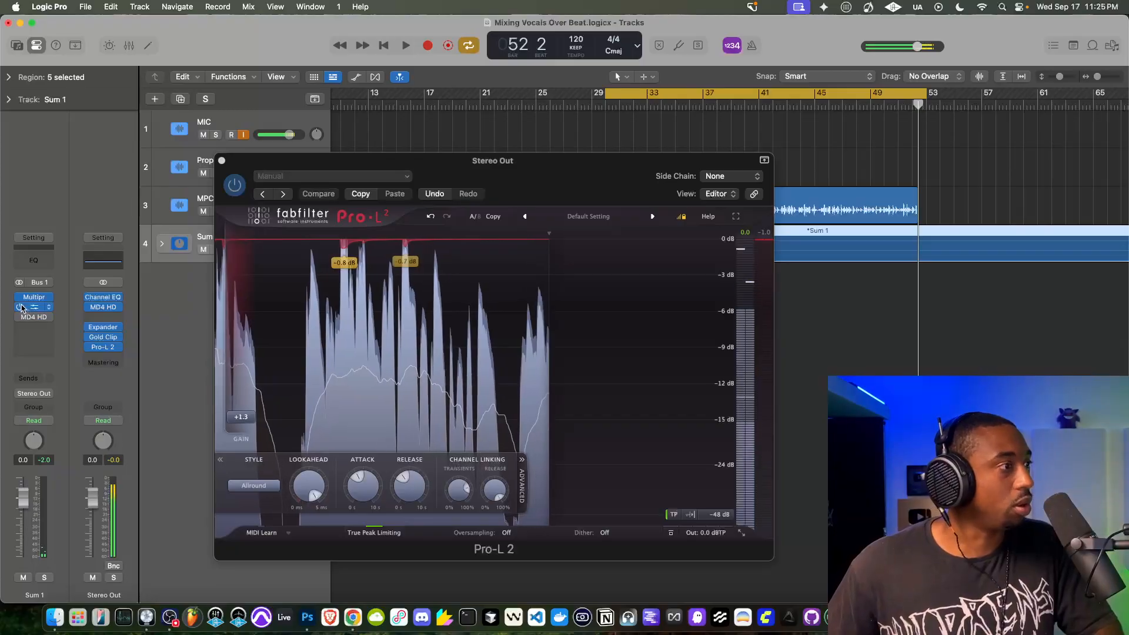
left_click(243, 135)
key("space")
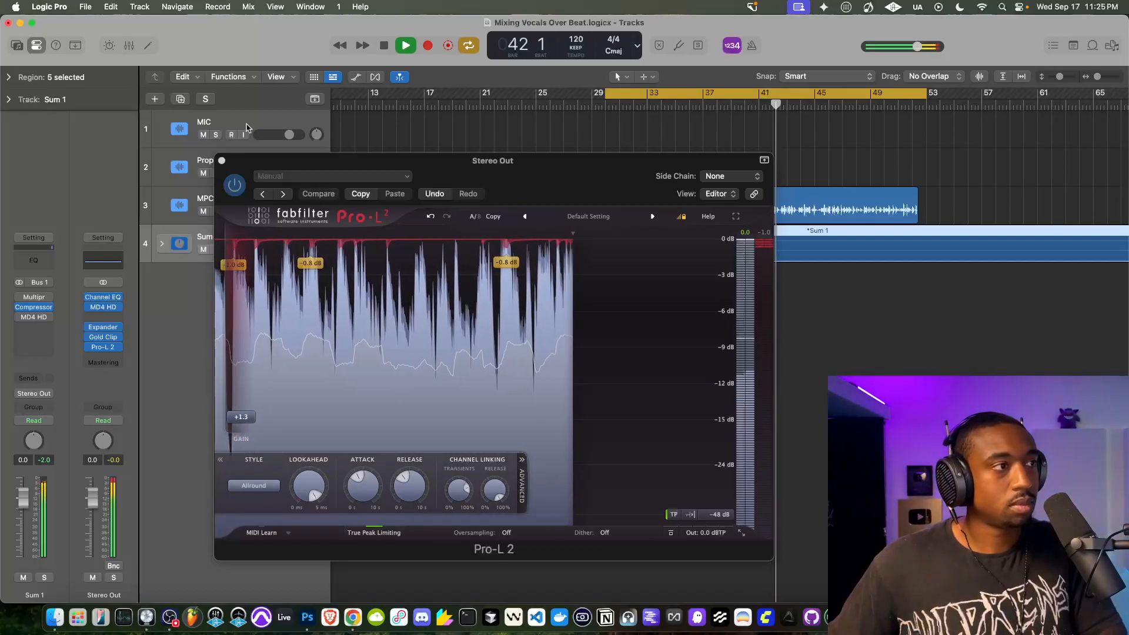
key("space")
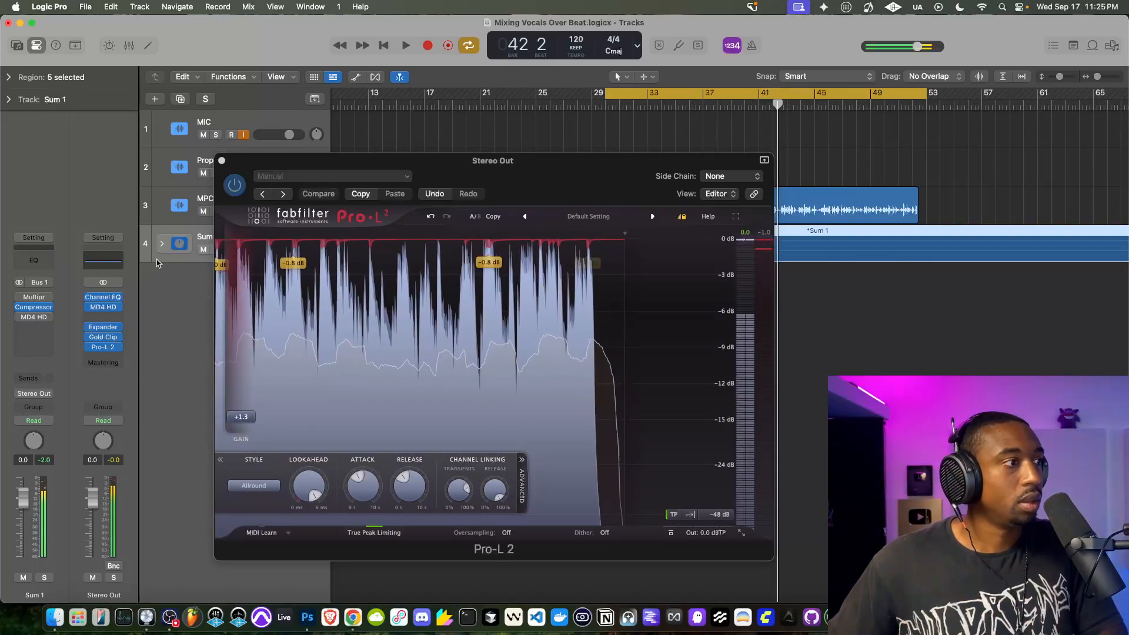
- Open the Expander on the Stereo Out channel, play the mix through it, and set its Output Clip to Soft
left_click(104, 328)
left_click(653, 293)
left_click(652, 297)
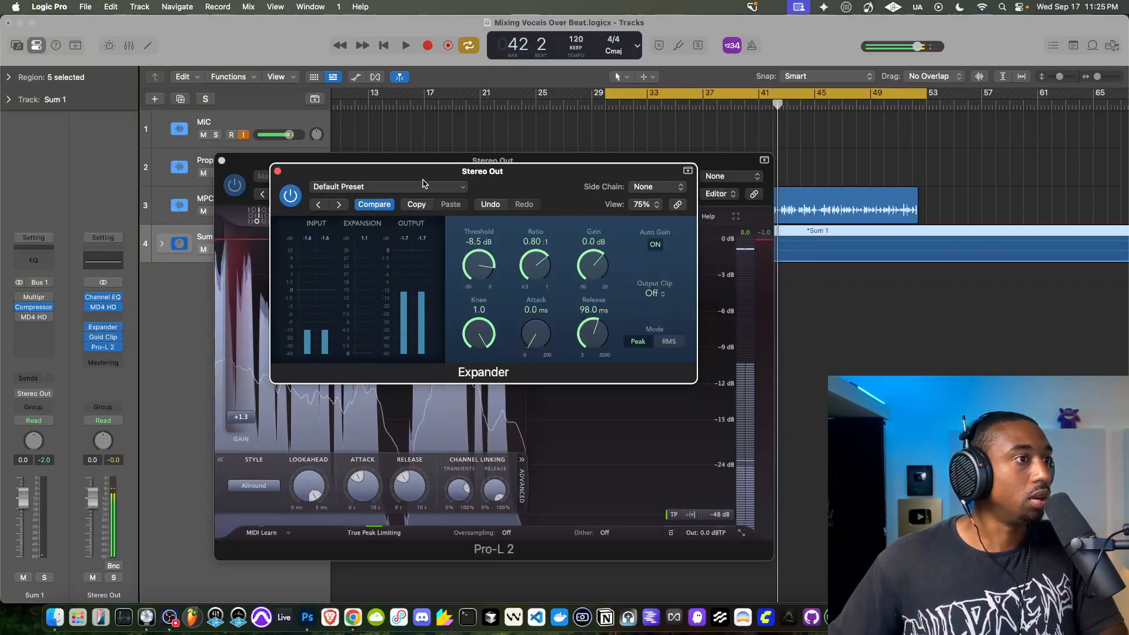
key("space")
left_click(651, 290)
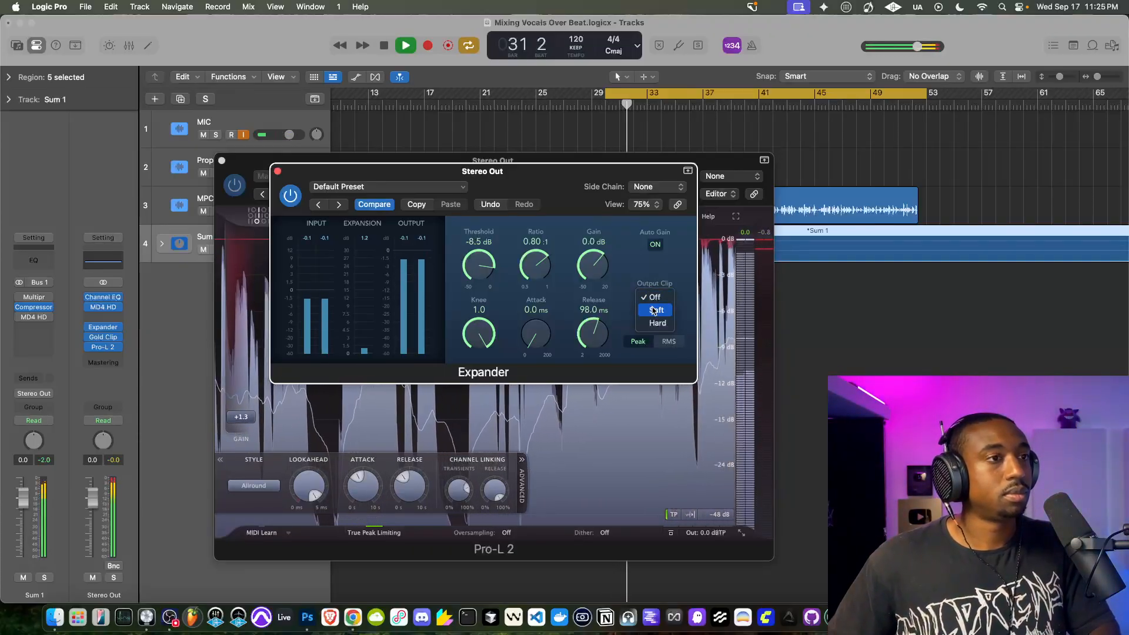
left_click(654, 310)
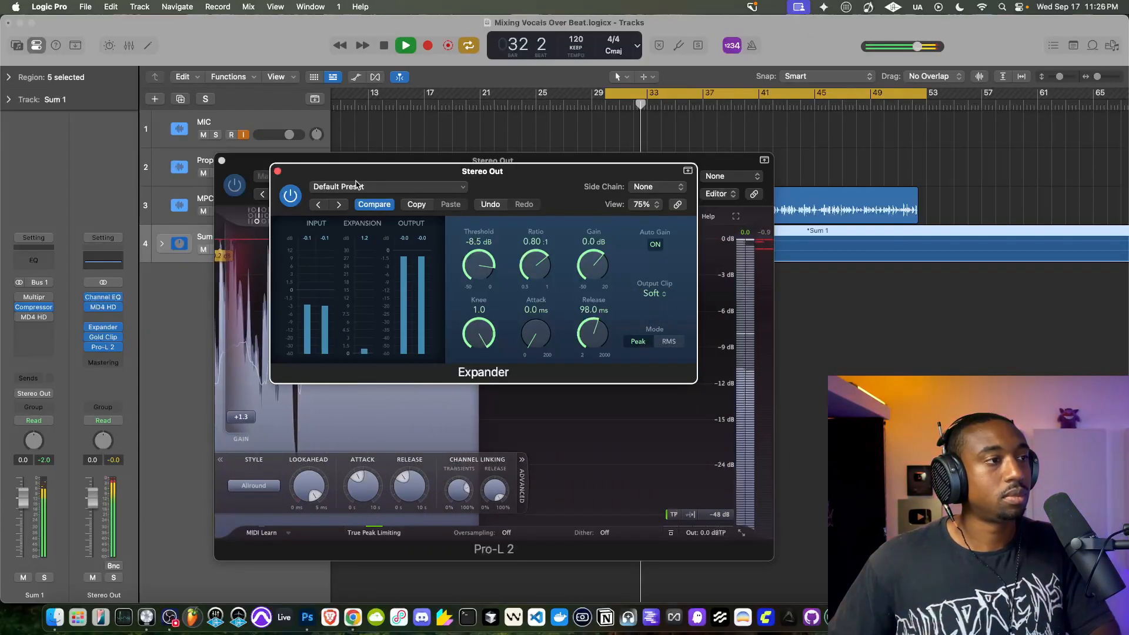
- Audition the Expander at -5.0 dB and 0.0 dB gain with the MIC track's input monitoring off, restoring monitoring and stopping playback at the end
left_click(246, 139)
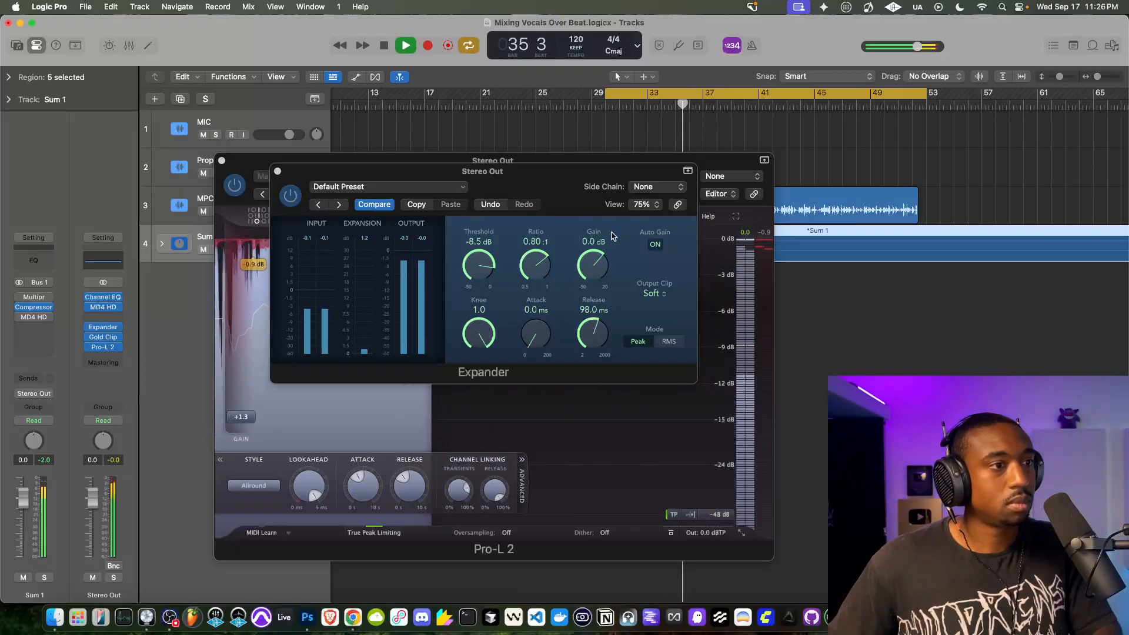
left_click_drag(596, 261, 593, 273)
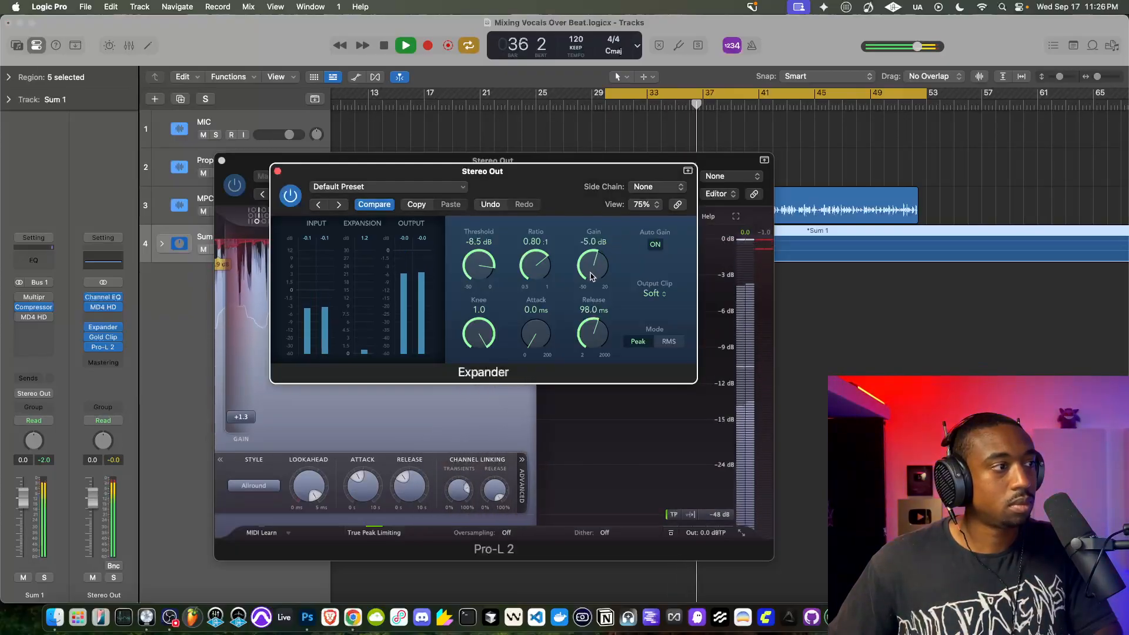
mouse_move(591, 275)
left_mouse_down()
mouse_move(591, 257)
mouse_move(590, 270)
left_mouse_up()
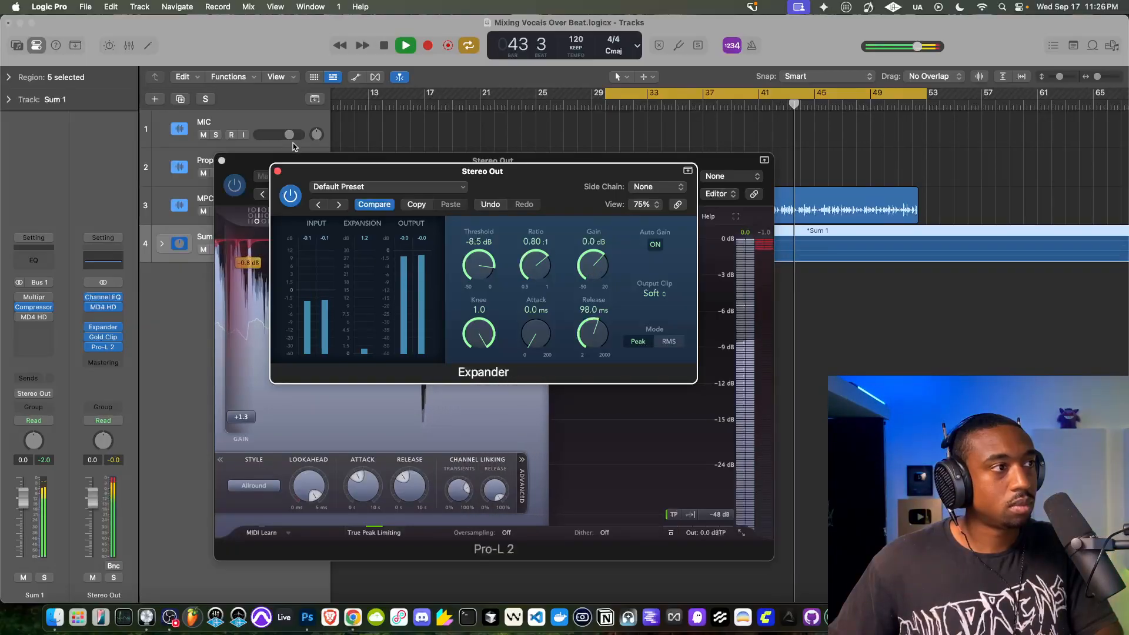
left_click(242, 135)
key("space")
- Return the Expander's Output Clip to Off
left_click(654, 301)
left_click(654, 290)
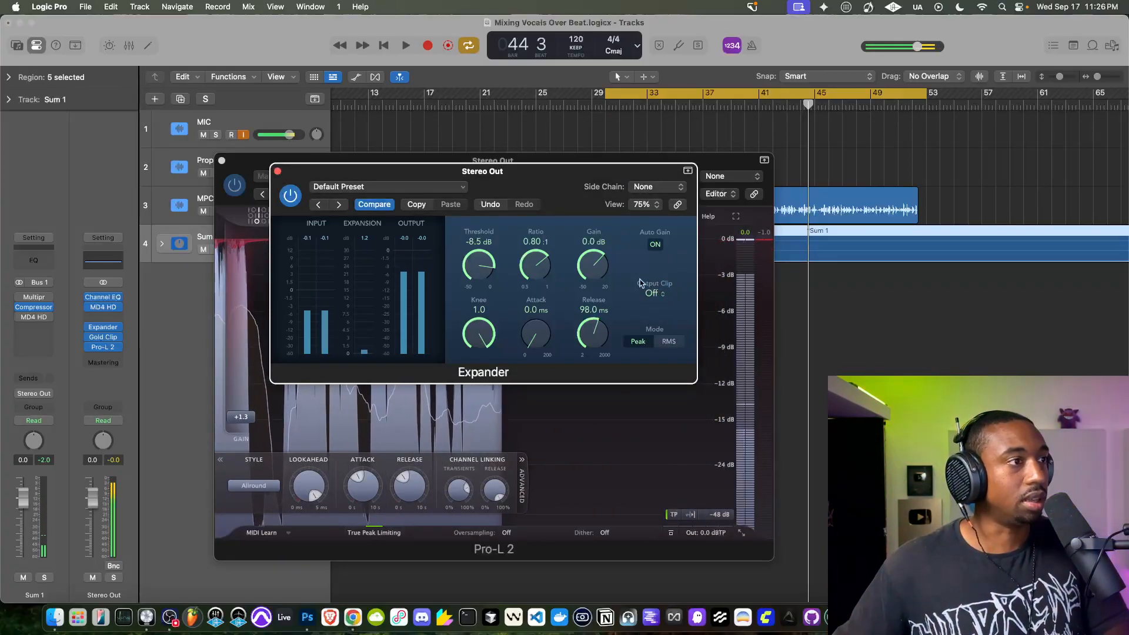
left_click(653, 293)
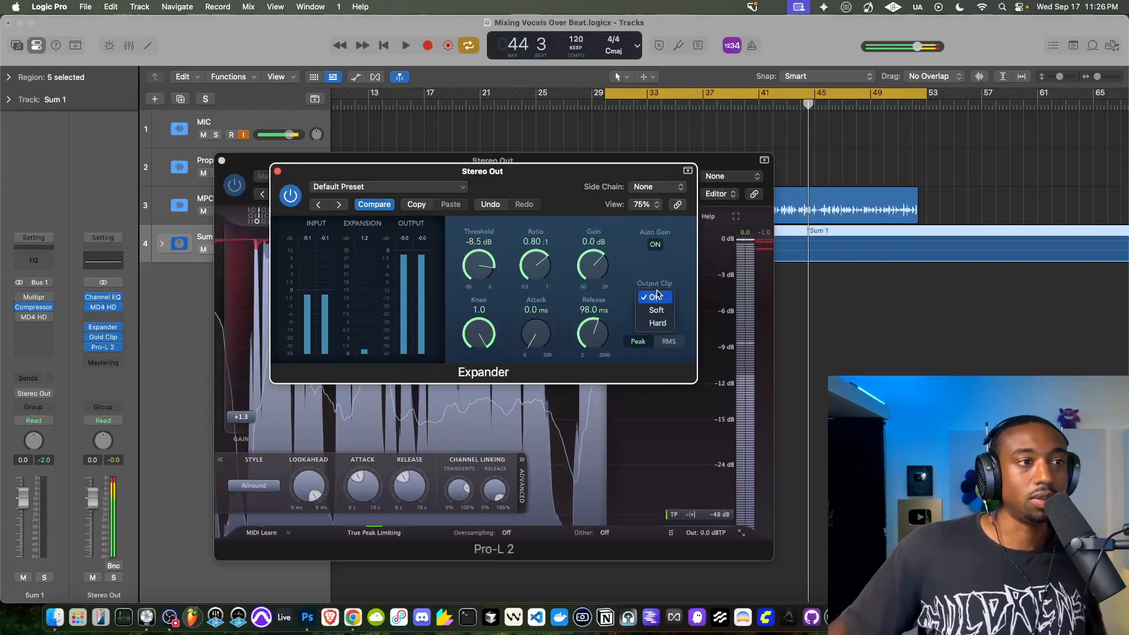
left_click(649, 290)
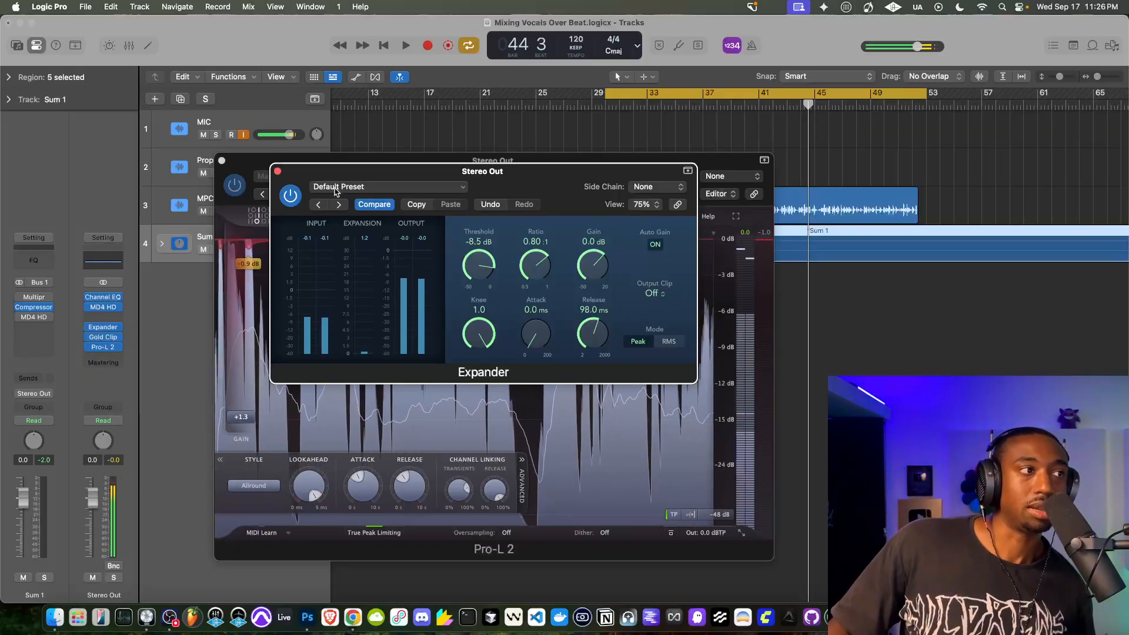
- Close the Expander and Pro-L 2 windows and move the playhead to bar 30, beat 2
left_click(278, 171)
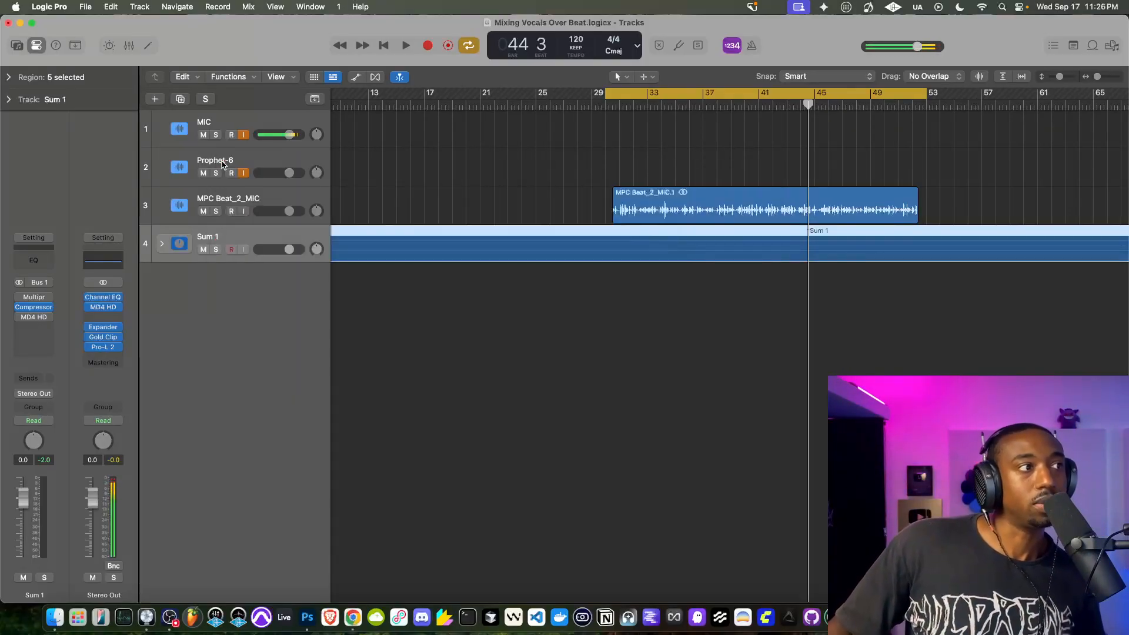
left_click(222, 161)
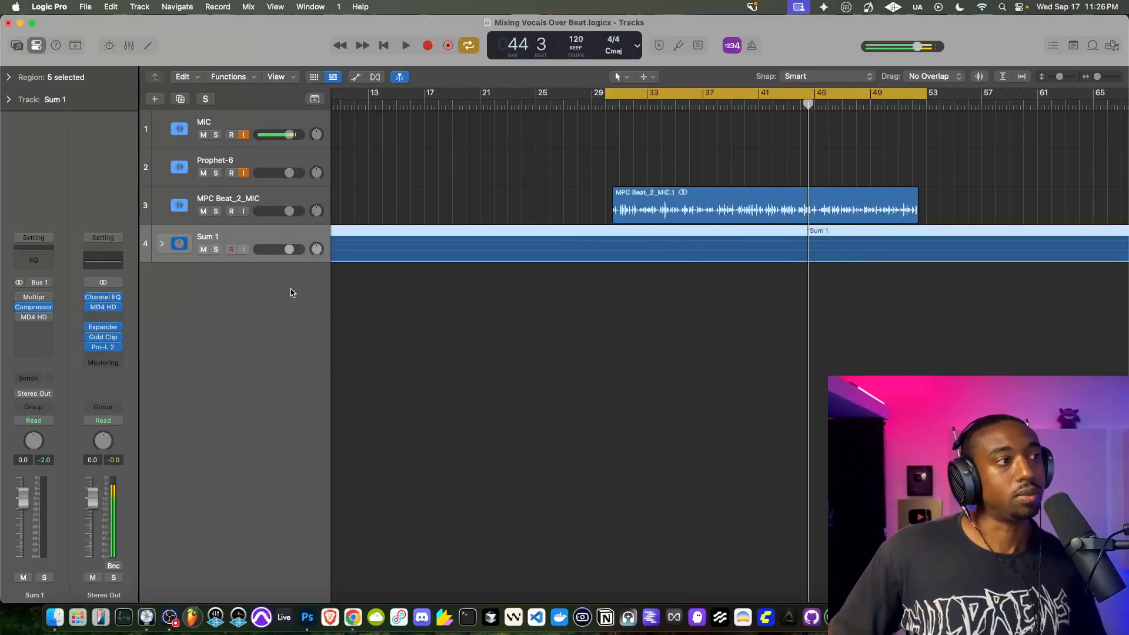
left_click(609, 106)
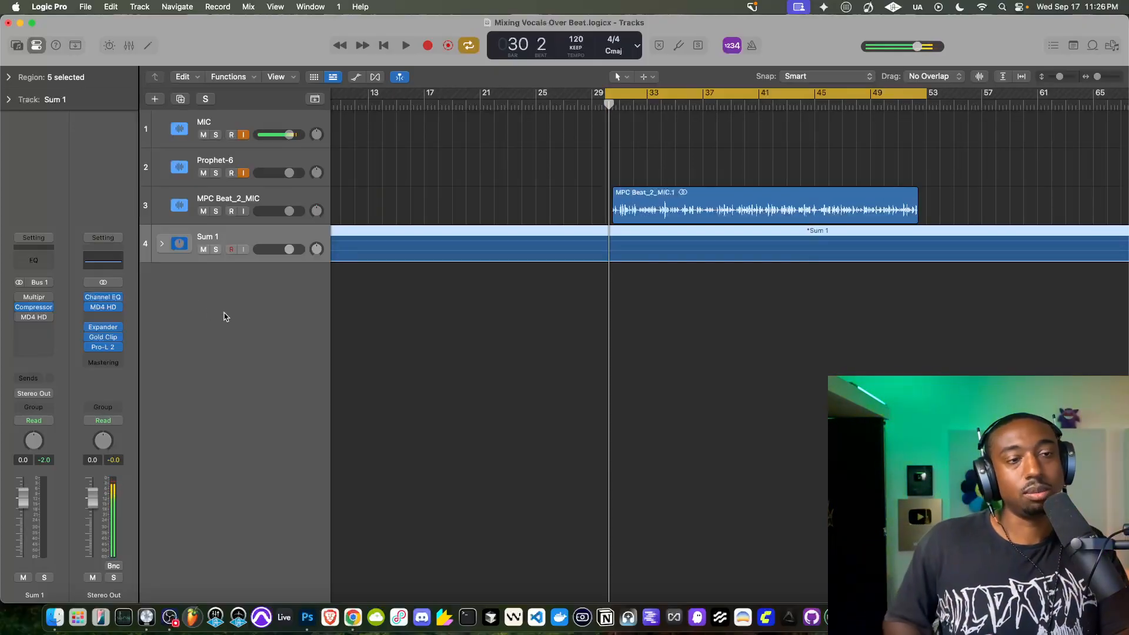